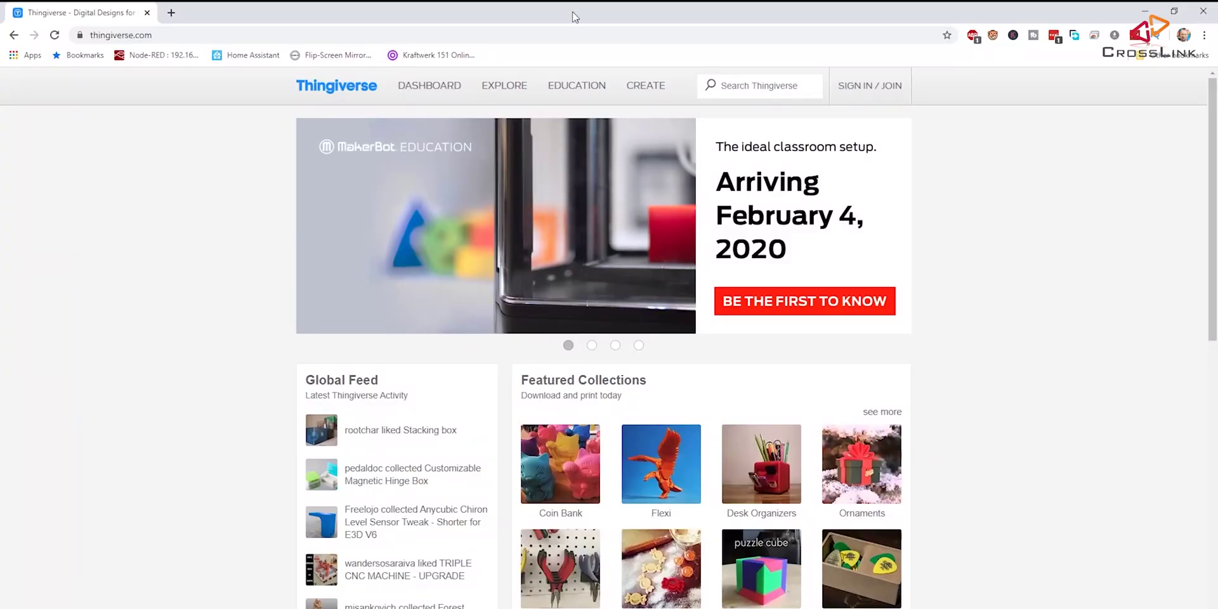
# - Search Thingiverse for 'iphone 6s case' to list the 387 matching designs
pyautogui.click(748, 86)
pyautogui.write('iphone 6s')
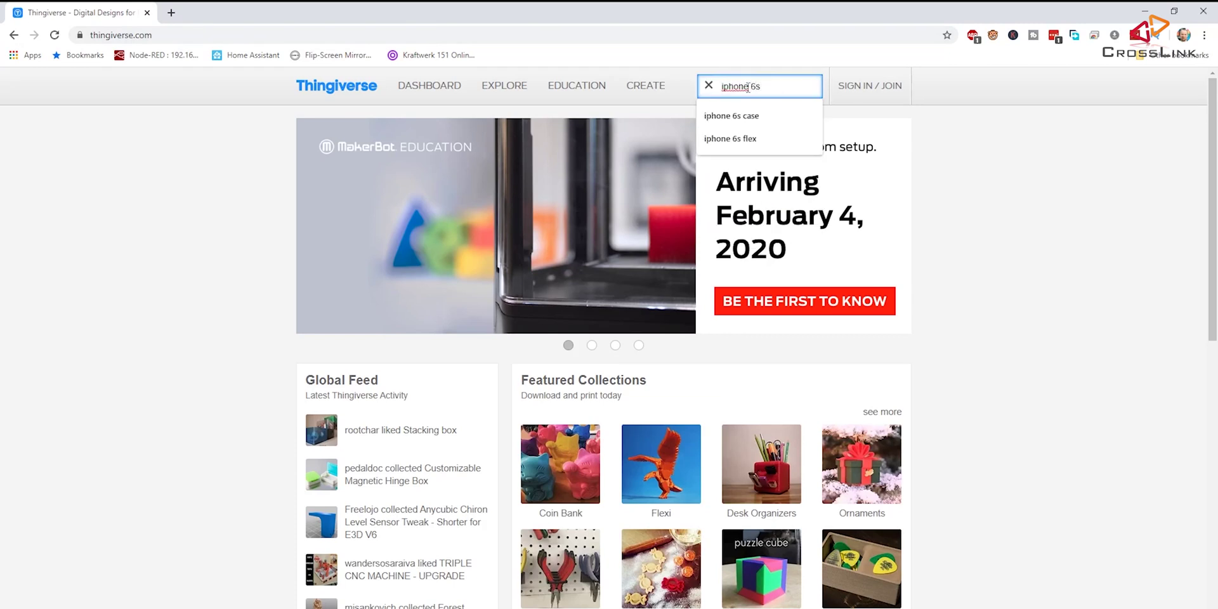
pyautogui.write(' case')
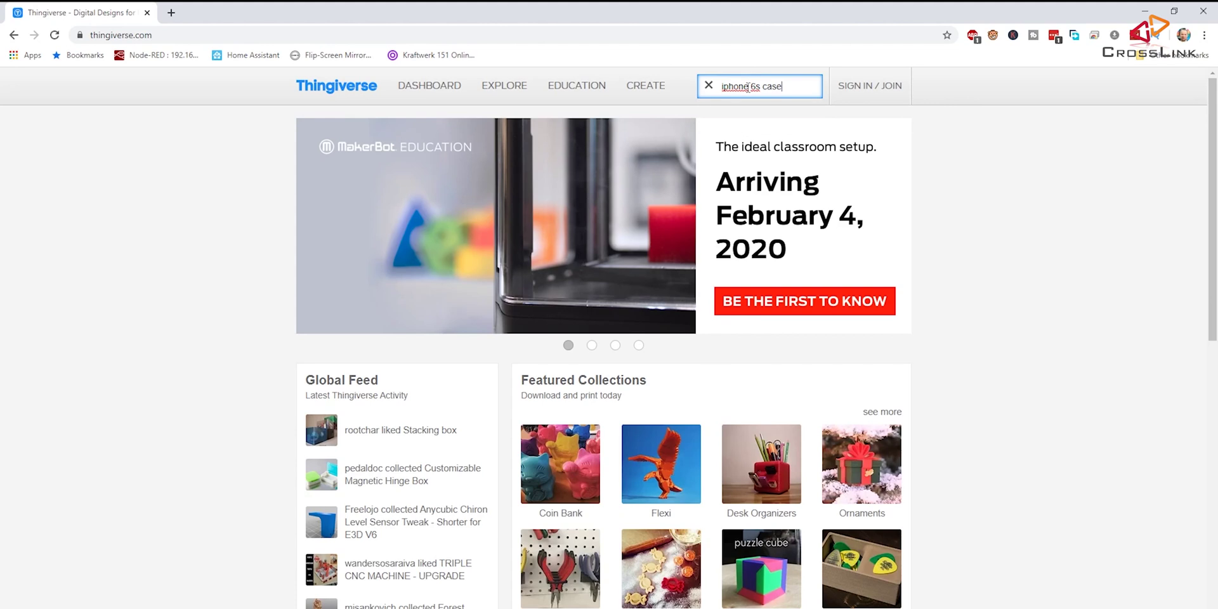
pyautogui.press('Return')
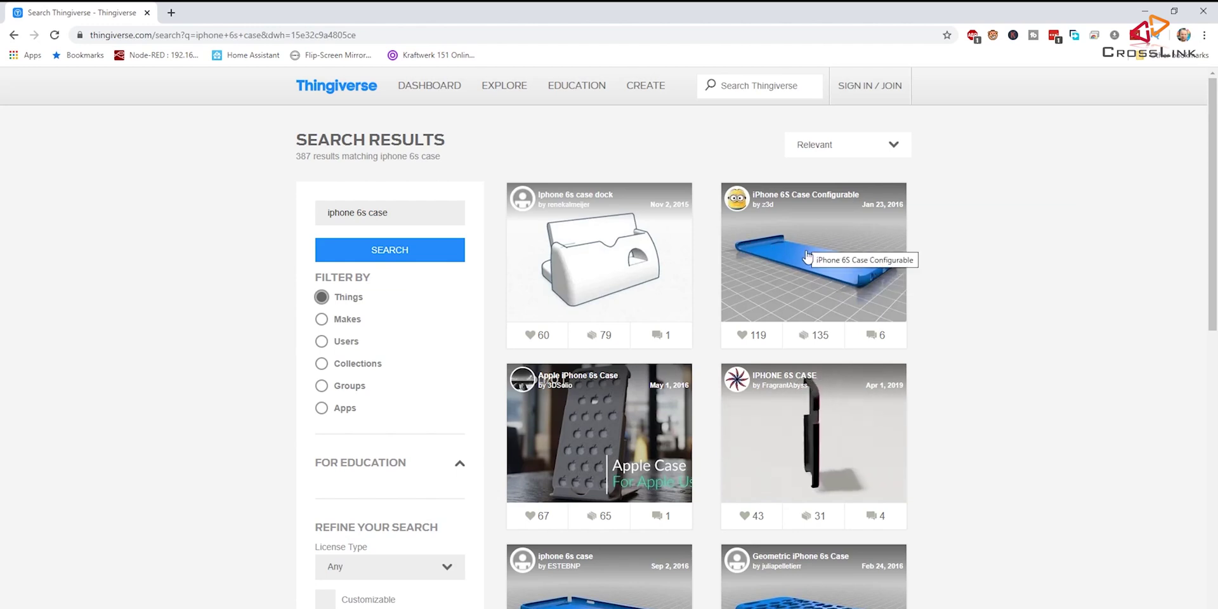
# - Preview one search result, then open the green iPhone 6s Case design and view its photo
pyautogui.click(571, 577)
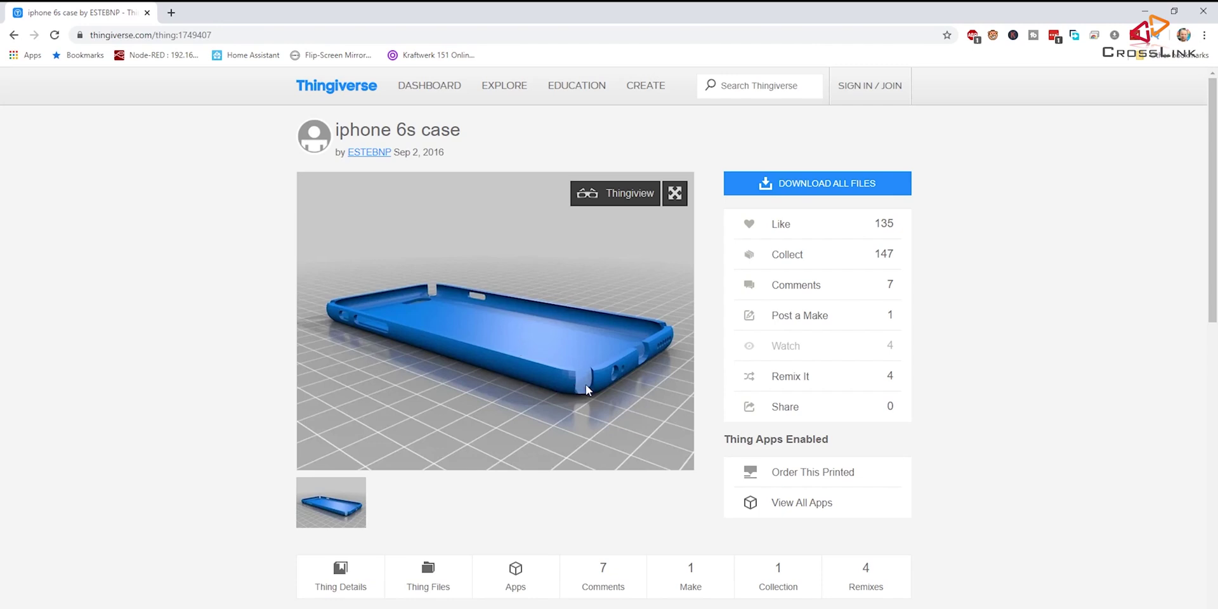
pyautogui.hotkey('alt', 'Left')
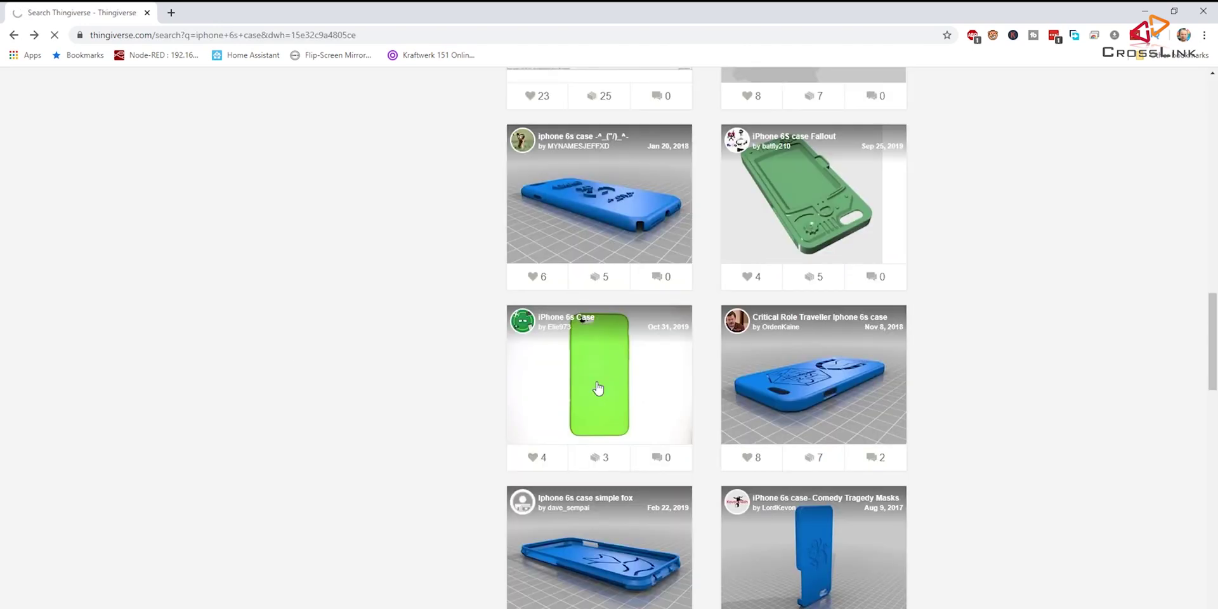
pyautogui.click(598, 389)
pyautogui.click(406, 514)
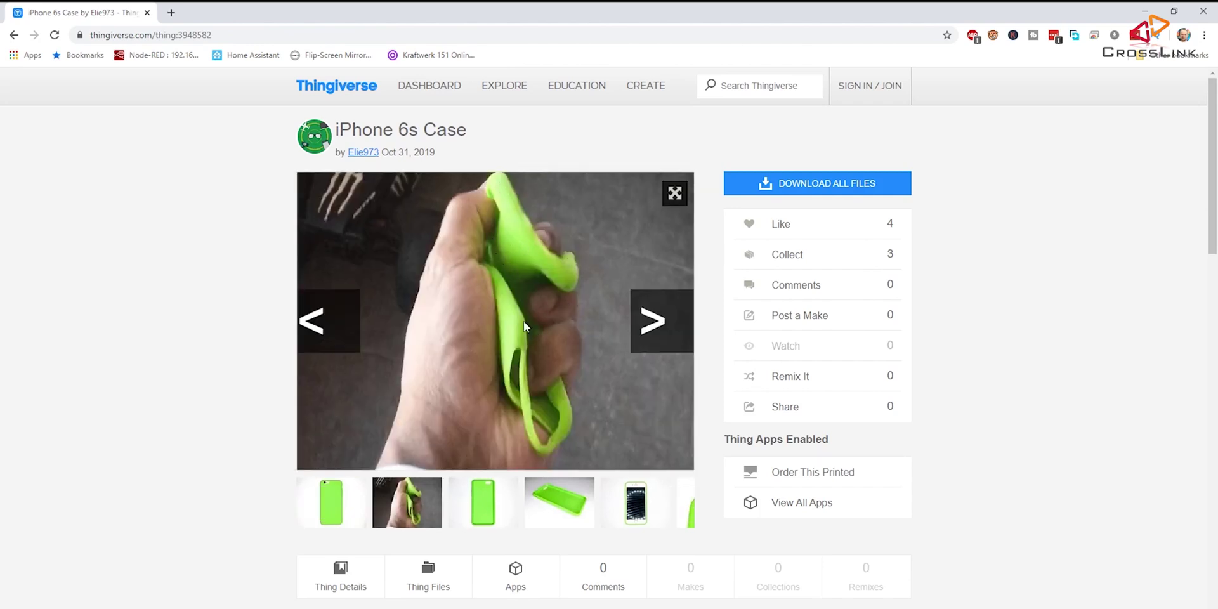
# - Read the design's summary and show its Thing Files listing iPhone_6s_Case.stl
pyautogui.scroll(-2, 505, 326)
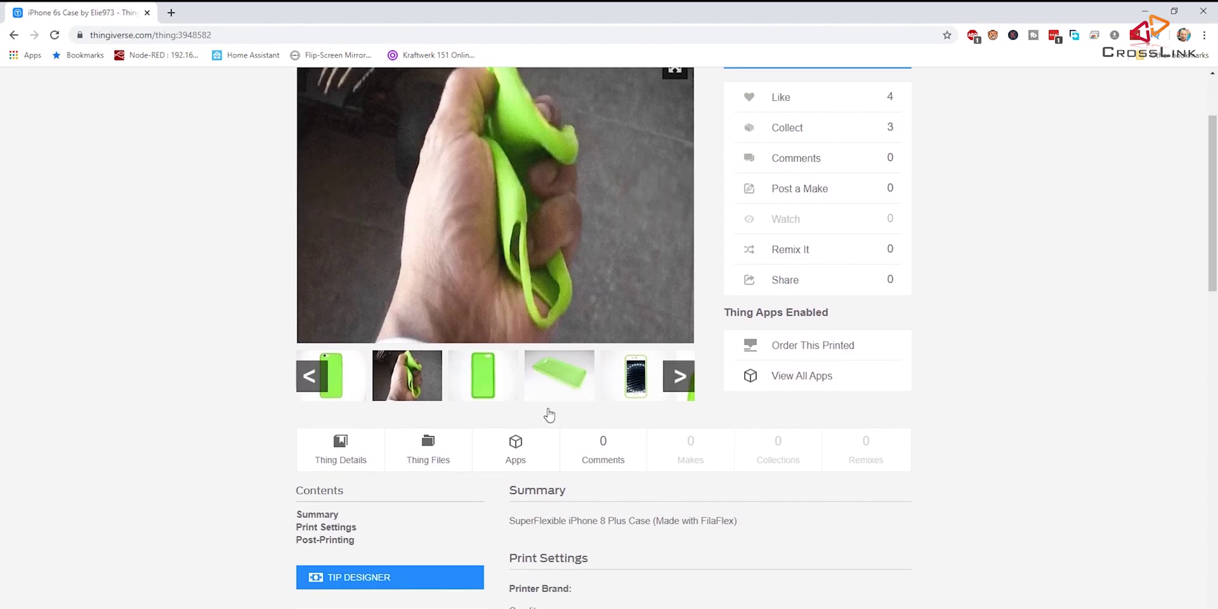
pyautogui.moveTo(702, 521); pyautogui.dragTo(736, 521)
pyautogui.click(695, 520)
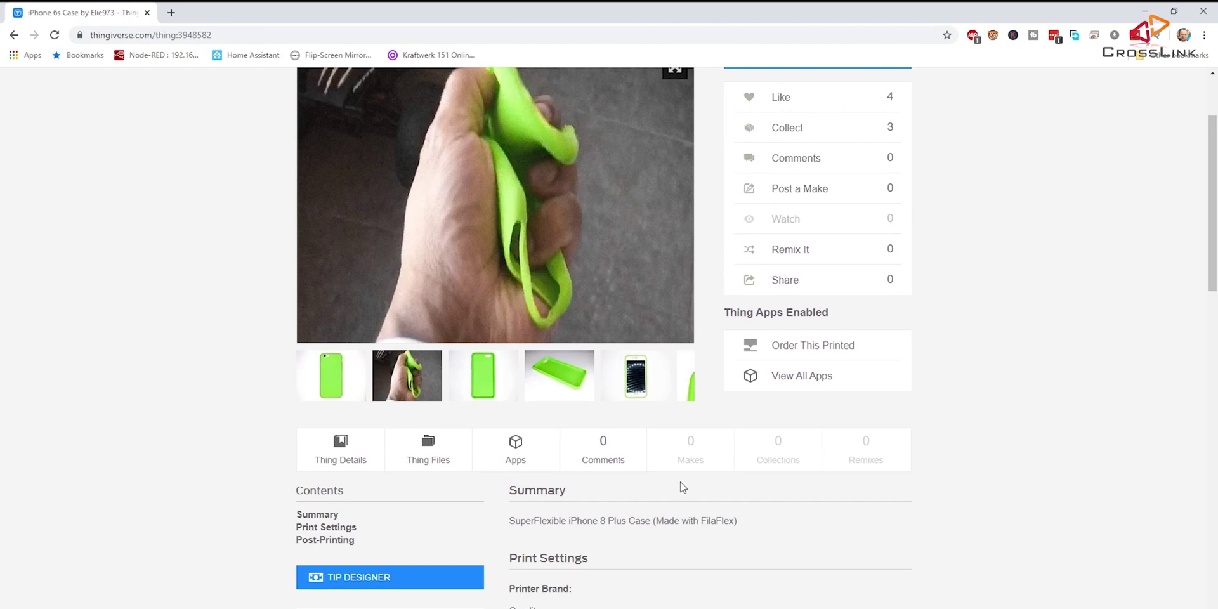
pyautogui.scroll(2, 682, 486)
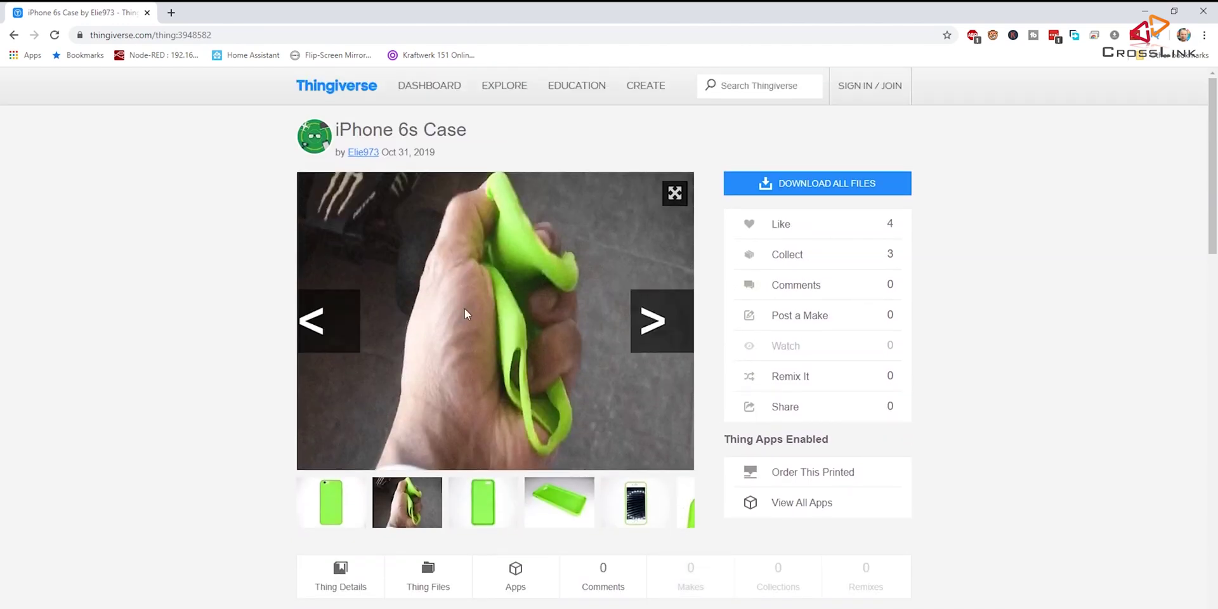
pyautogui.click(432, 576)
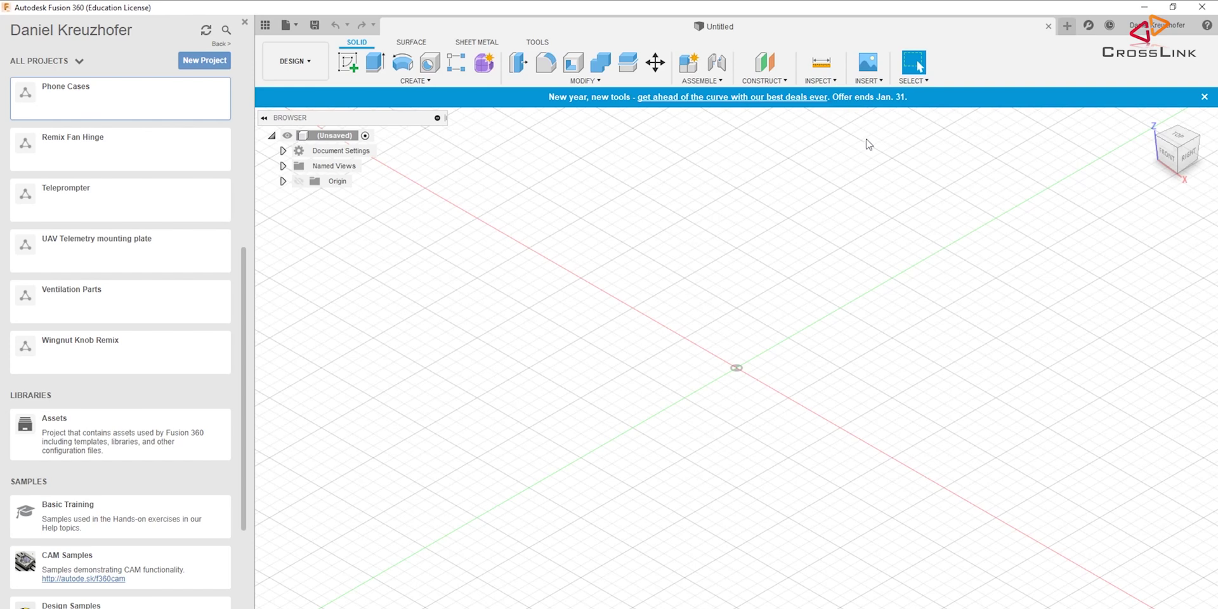
# - Create a Data Panel project named 'iPhone Custom Cases' and open it
pyautogui.click(203, 62)
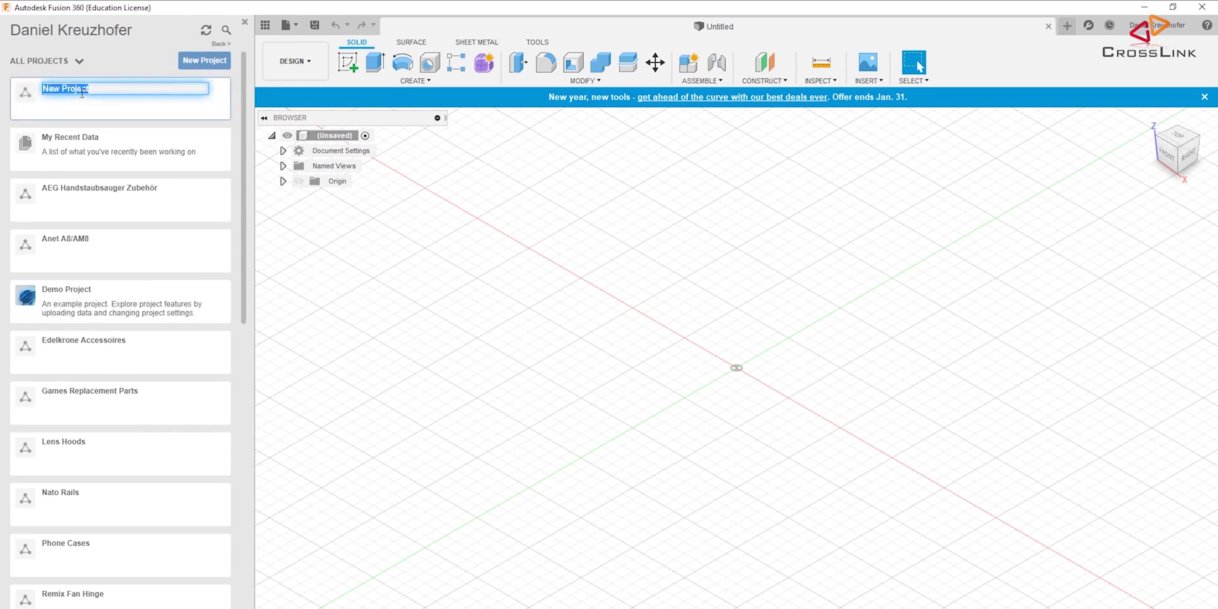
pyautogui.write('iPhone Custom ')
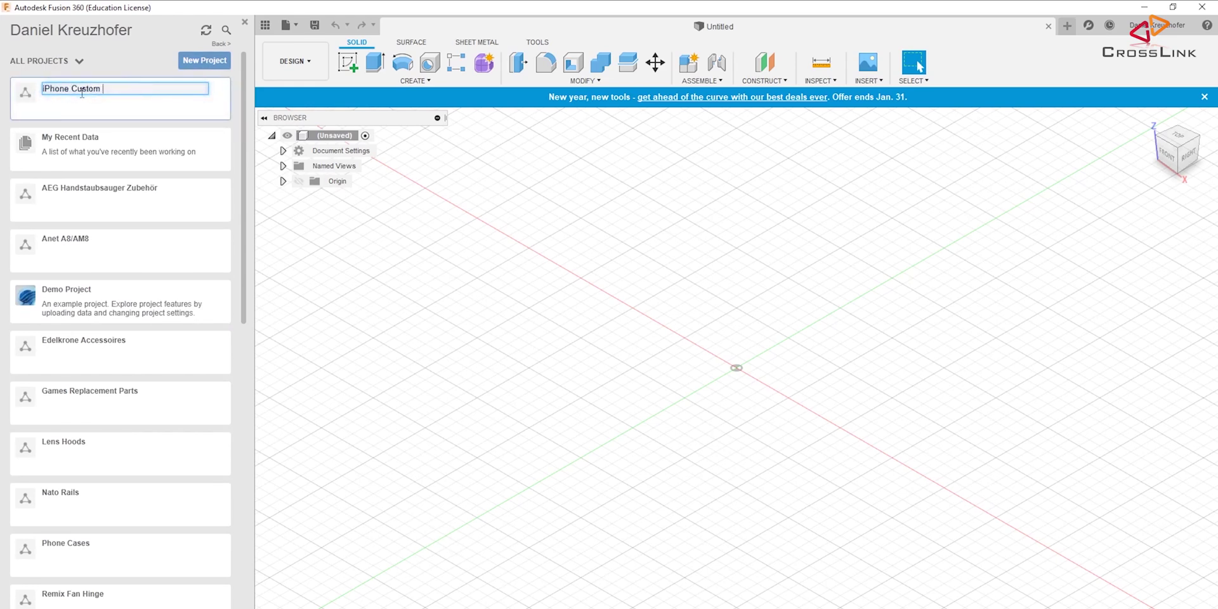
pyautogui.write('Cases')
pyautogui.press('Return')
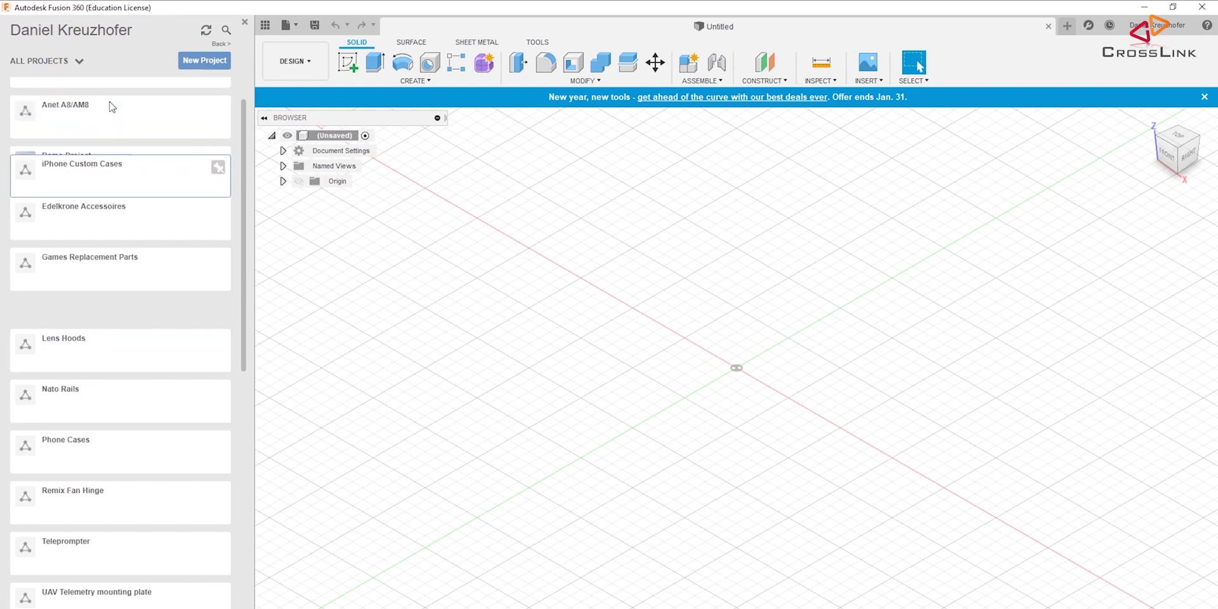
pyautogui.click(120, 105)
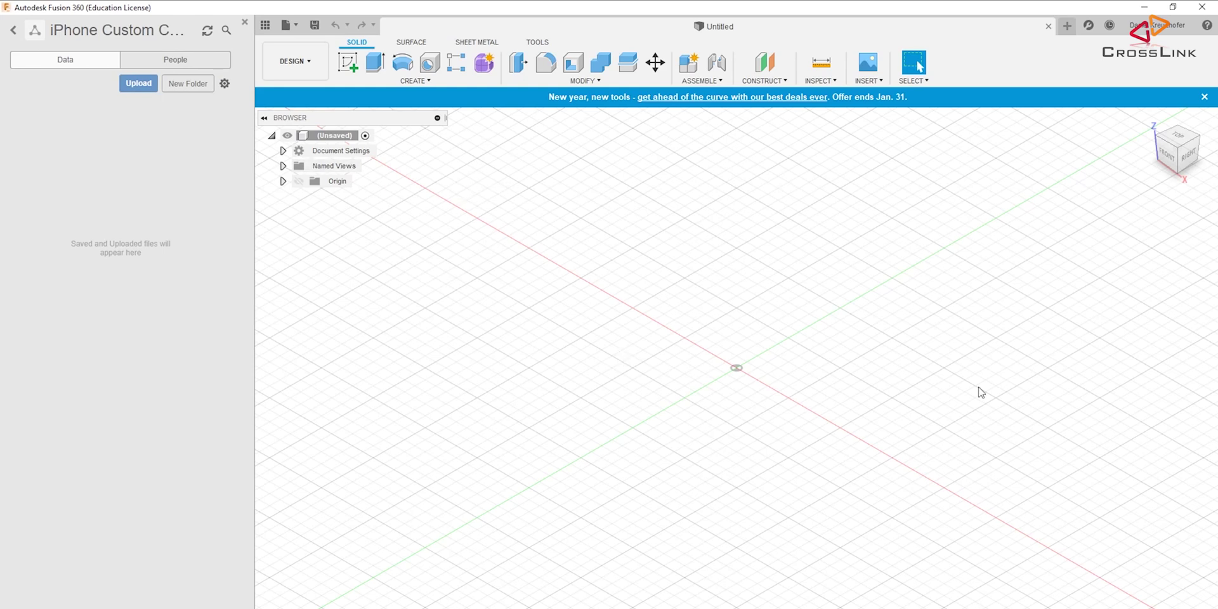
# - Insert iPhone_6s_Case.stl from the Desktop as a mesh, rotate it to lie flat, and accept
pyautogui.click(878, 83)
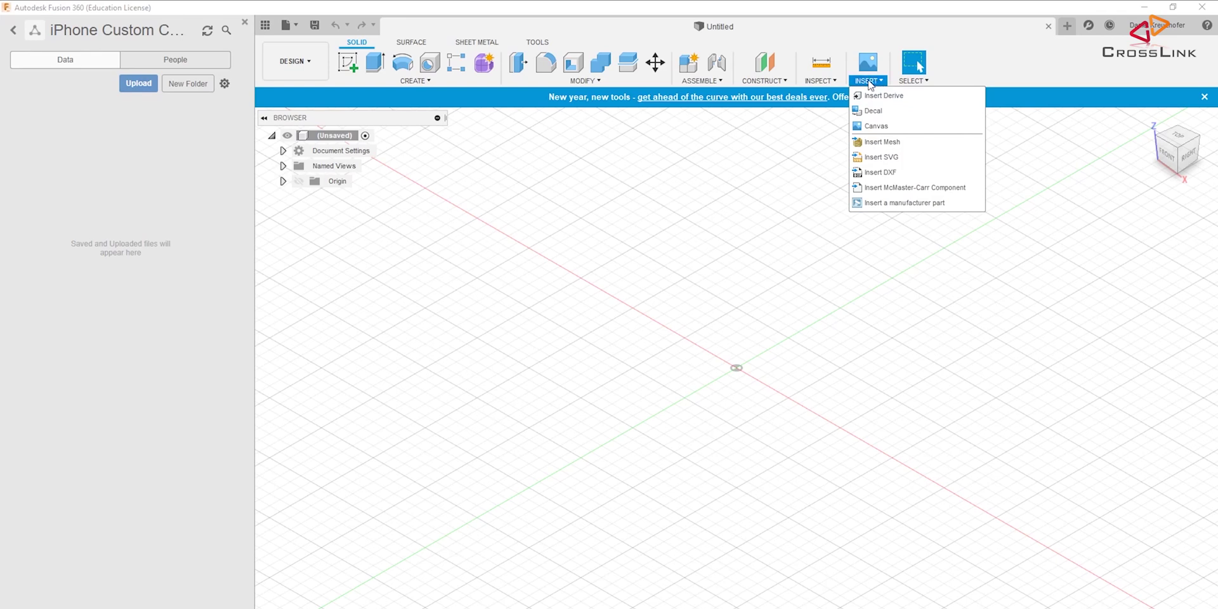
pyautogui.click(892, 143)
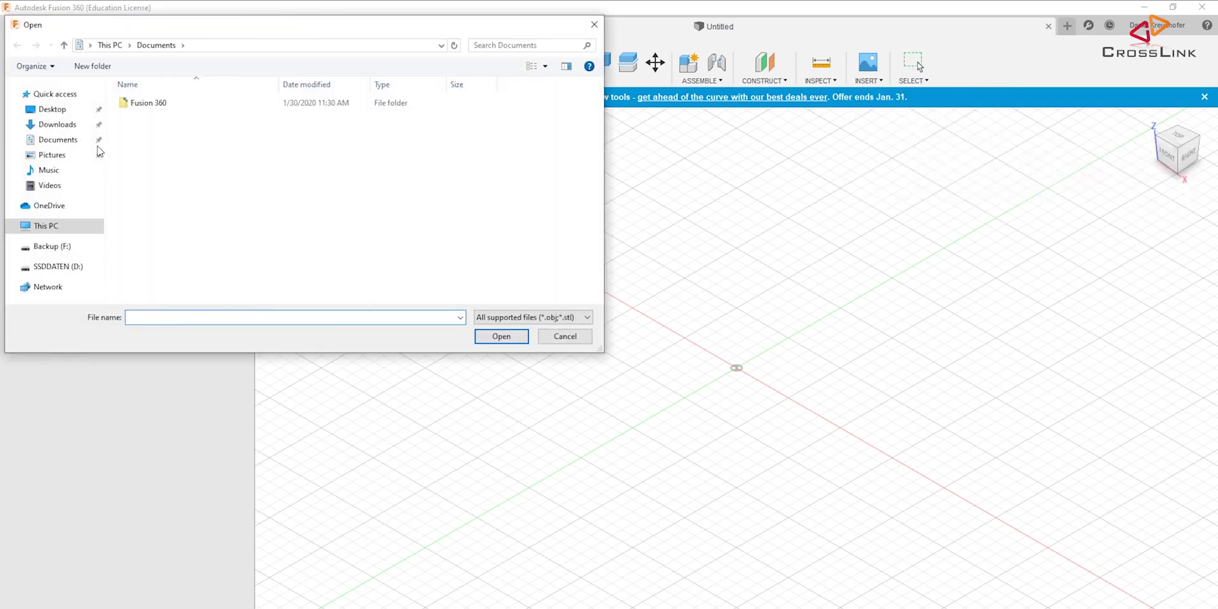
pyautogui.click(50, 112)
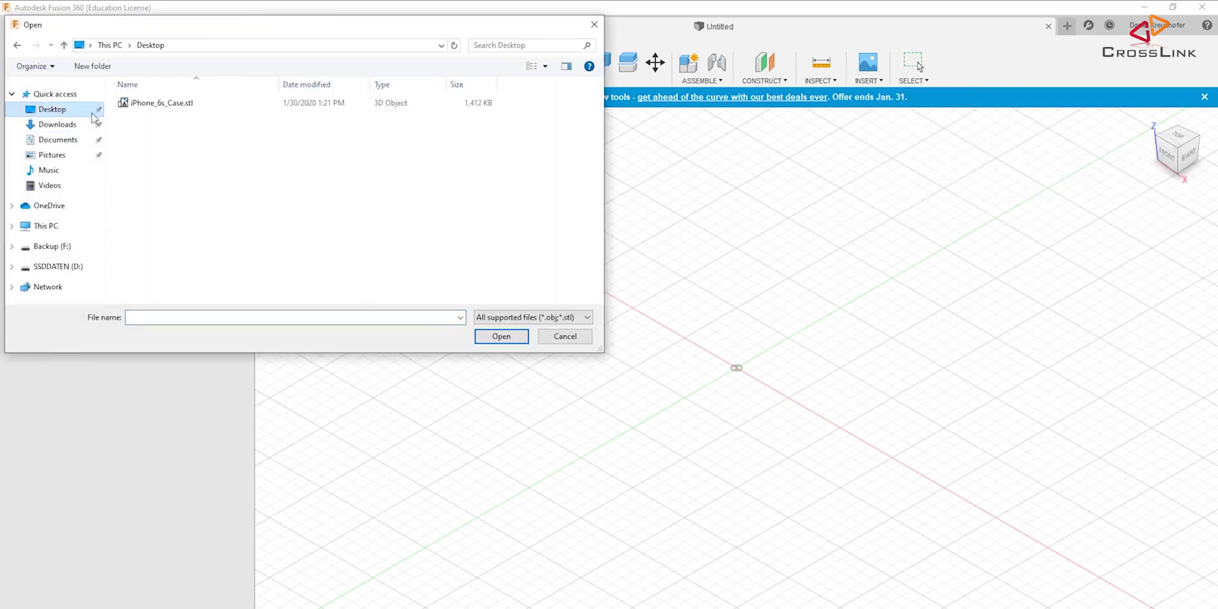
pyautogui.doubleClick(158, 104)
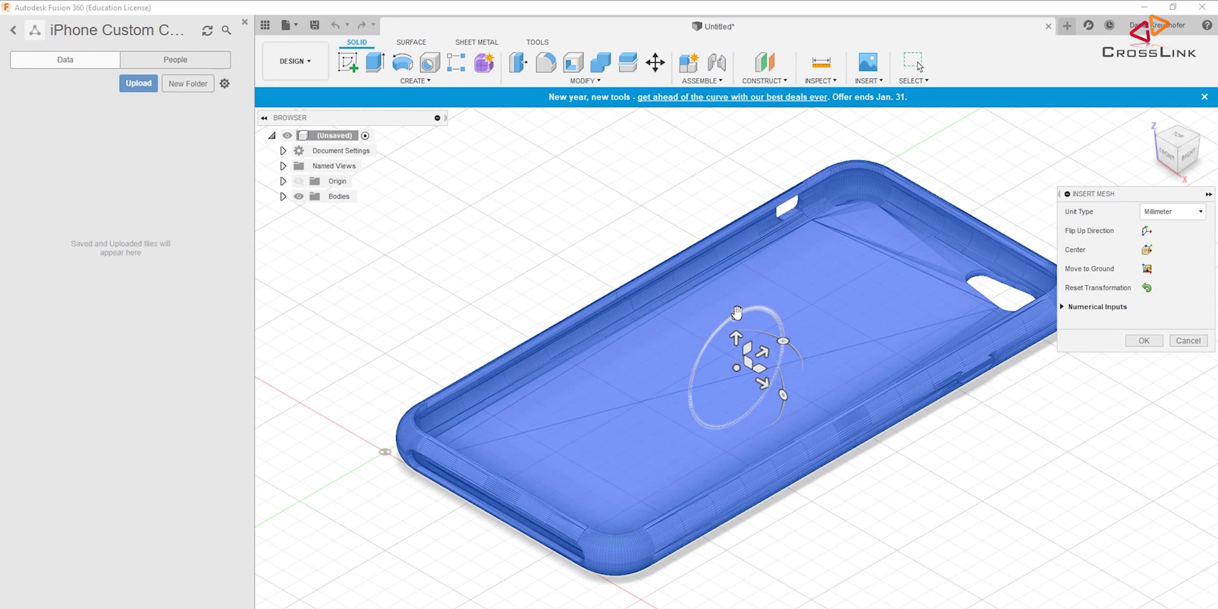
pyautogui.moveTo(783, 394); pyautogui.dragTo(736, 318)
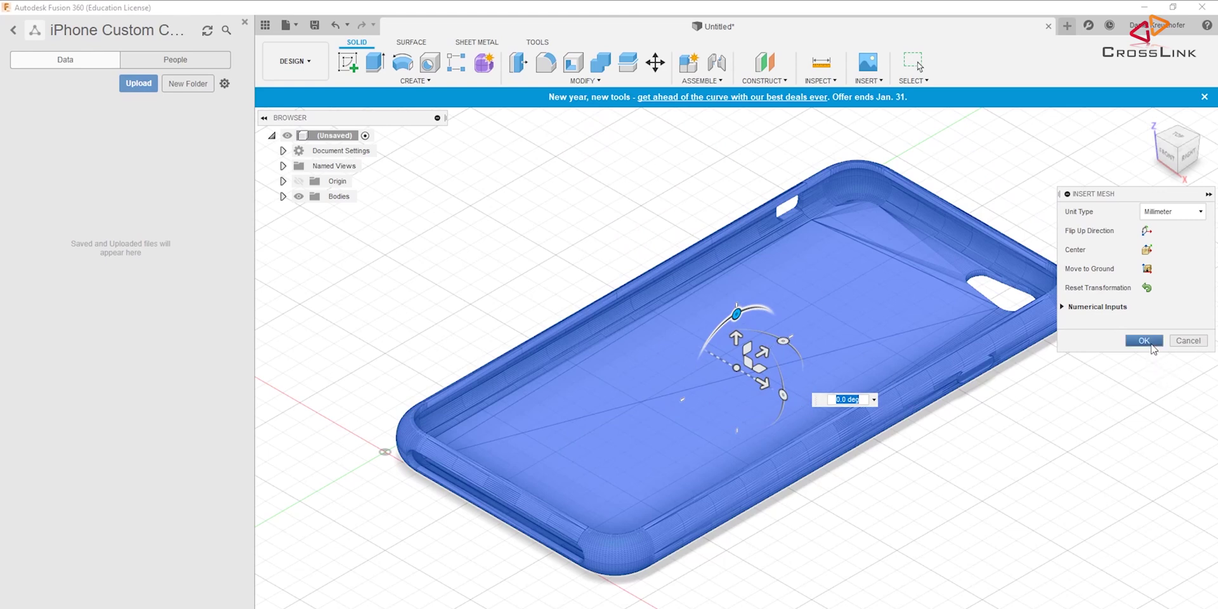
pyautogui.click(1144, 341)
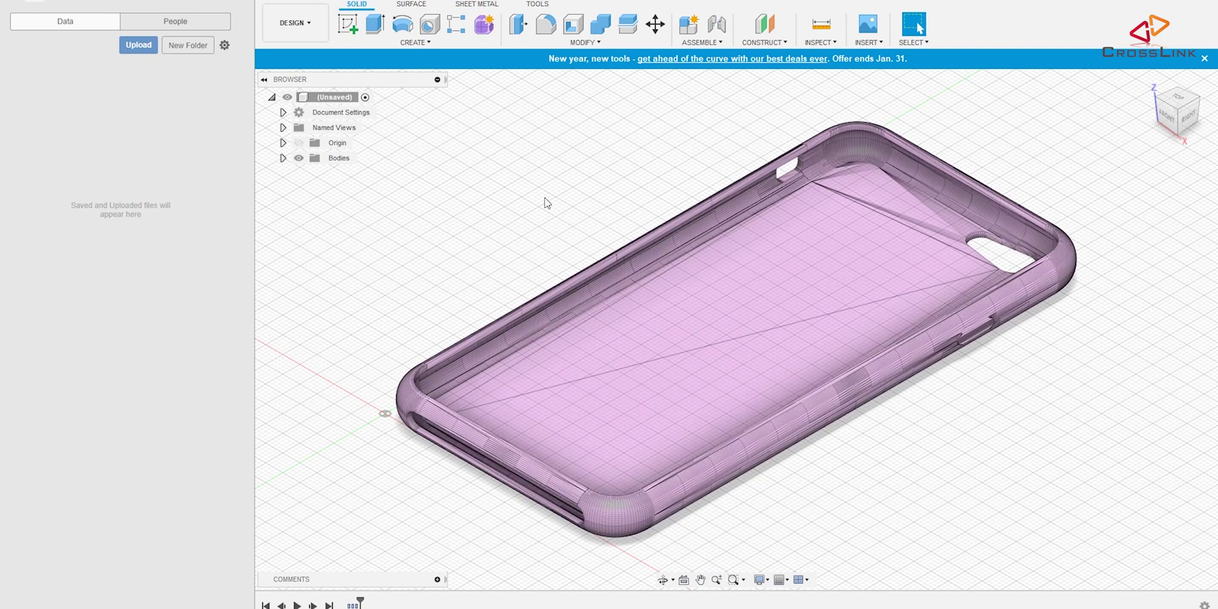
# - Expand Bodies and inspect the available actions for MeshBody1
pyautogui.click(283, 158)
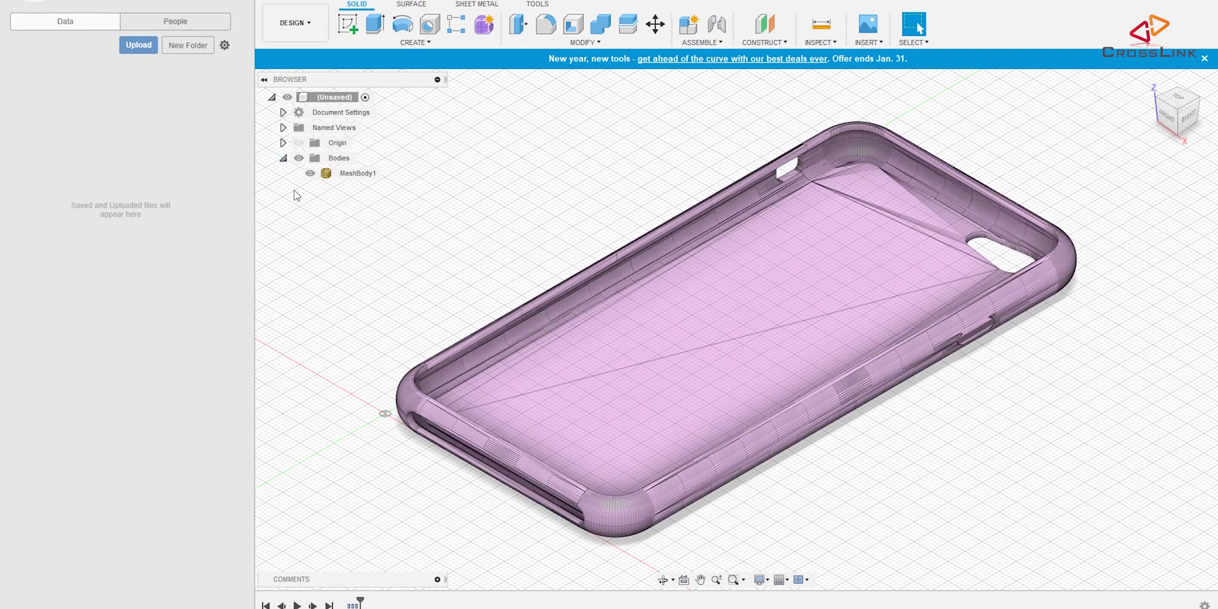
pyautogui.click(349, 177)
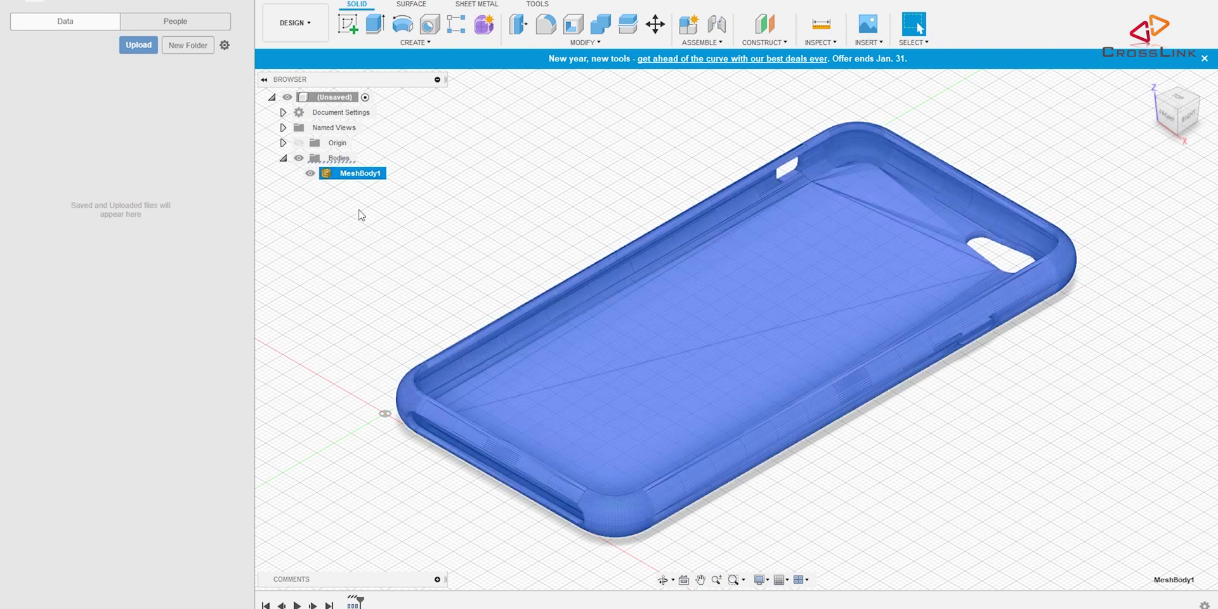
pyautogui.click(361, 214)
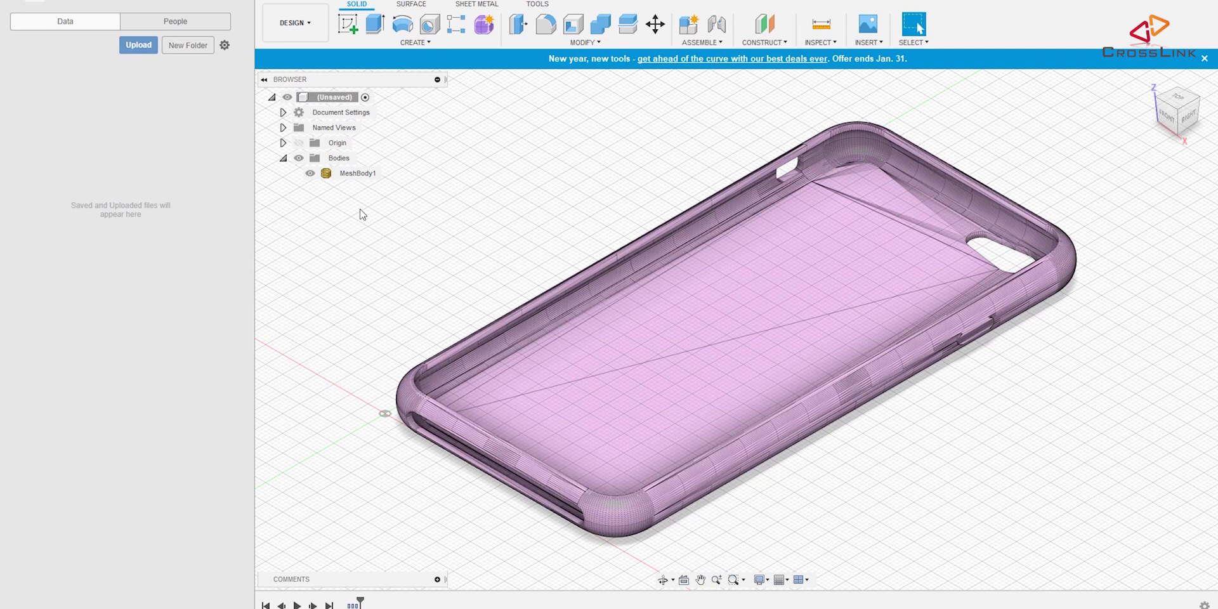
pyautogui.rightClick(351, 173)
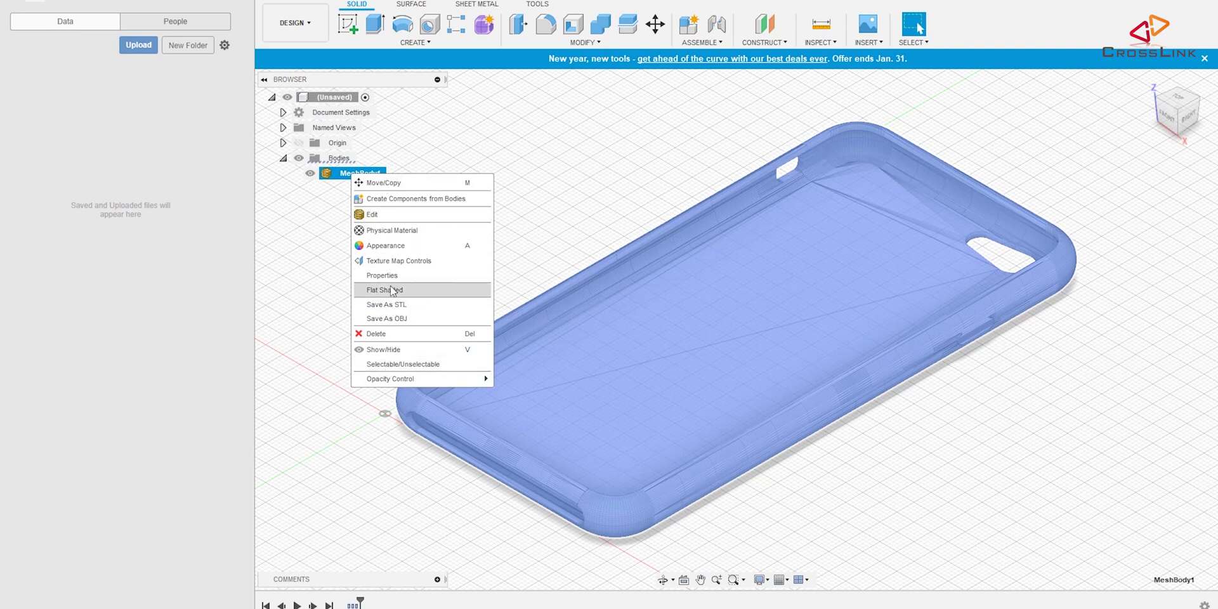
pyautogui.click(330, 204)
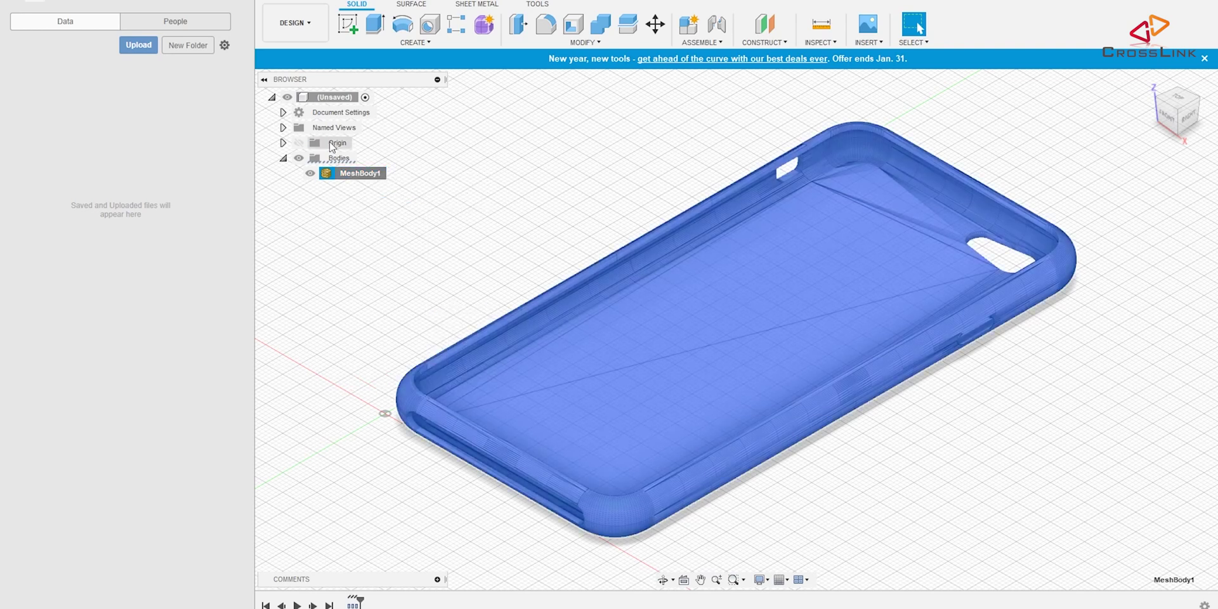
# - Turn off design history capture for the design, confirming removal of the timeline
pyautogui.rightClick(314, 99)
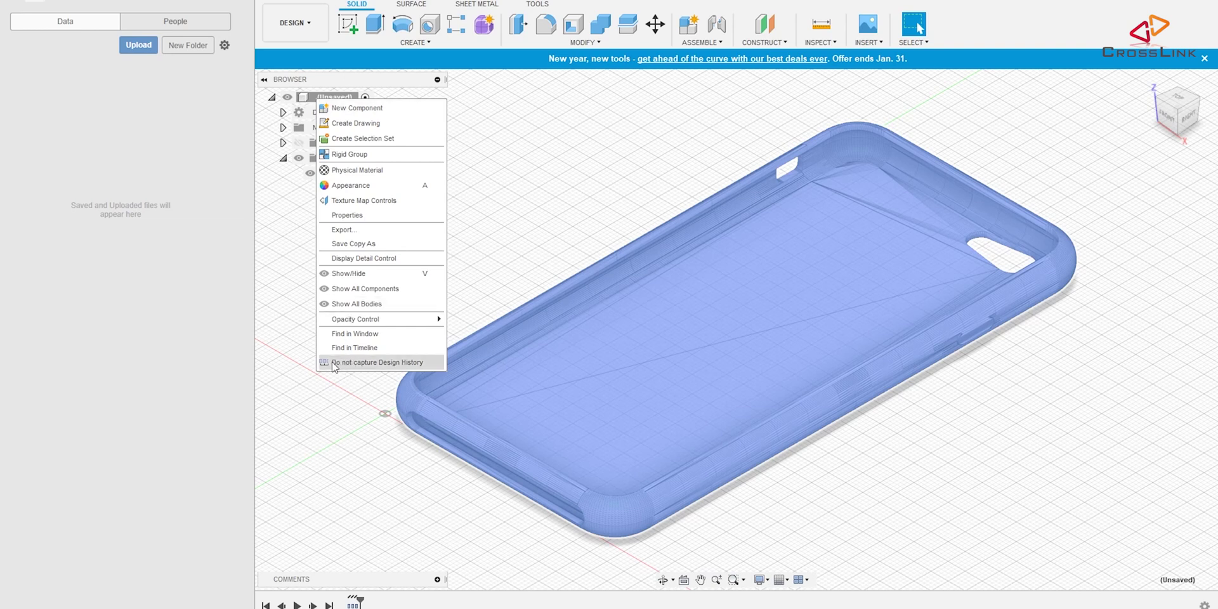
pyautogui.click(381, 363)
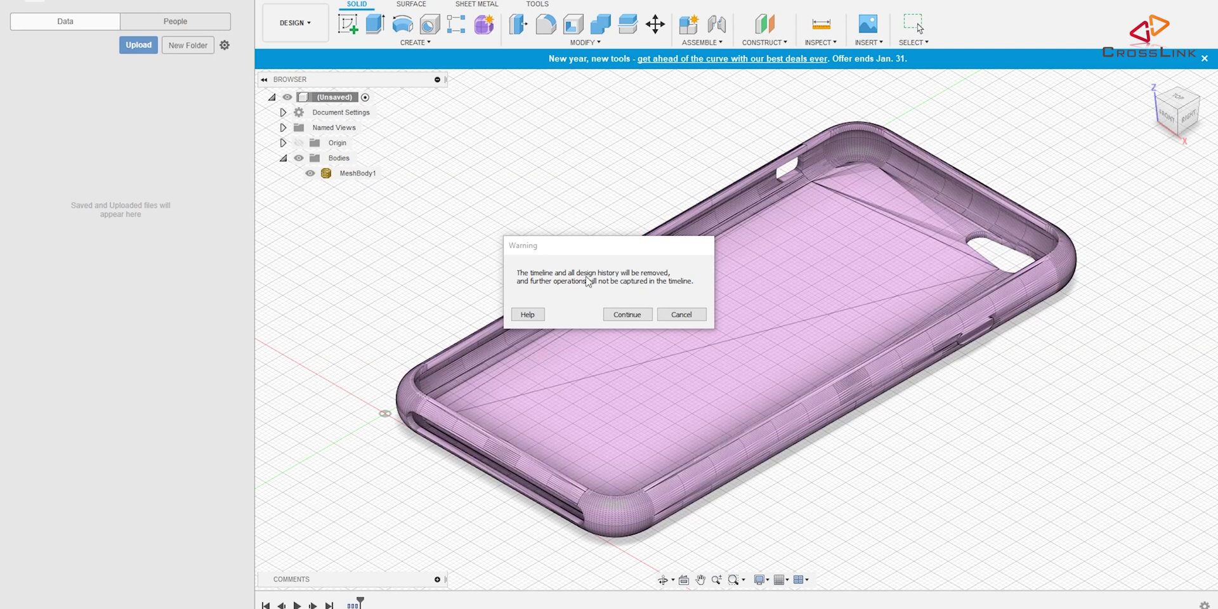
pyautogui.click(621, 315)
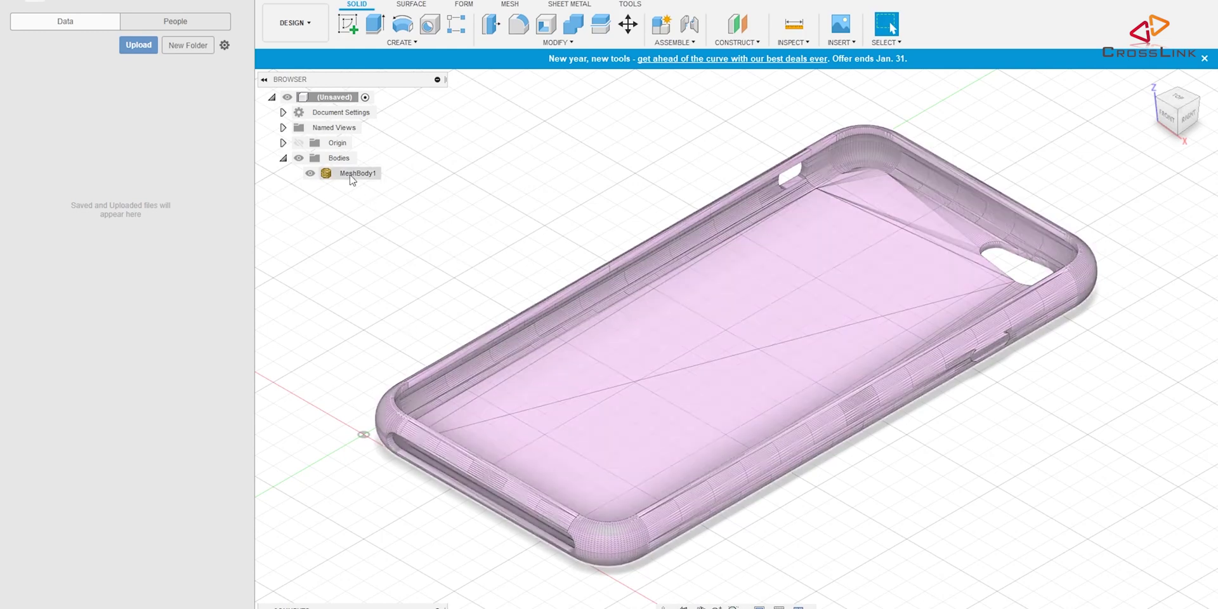
# - Convert MeshBody1 into a new solid Body1, proceeding past the facet warning
pyautogui.rightClick(347, 177)
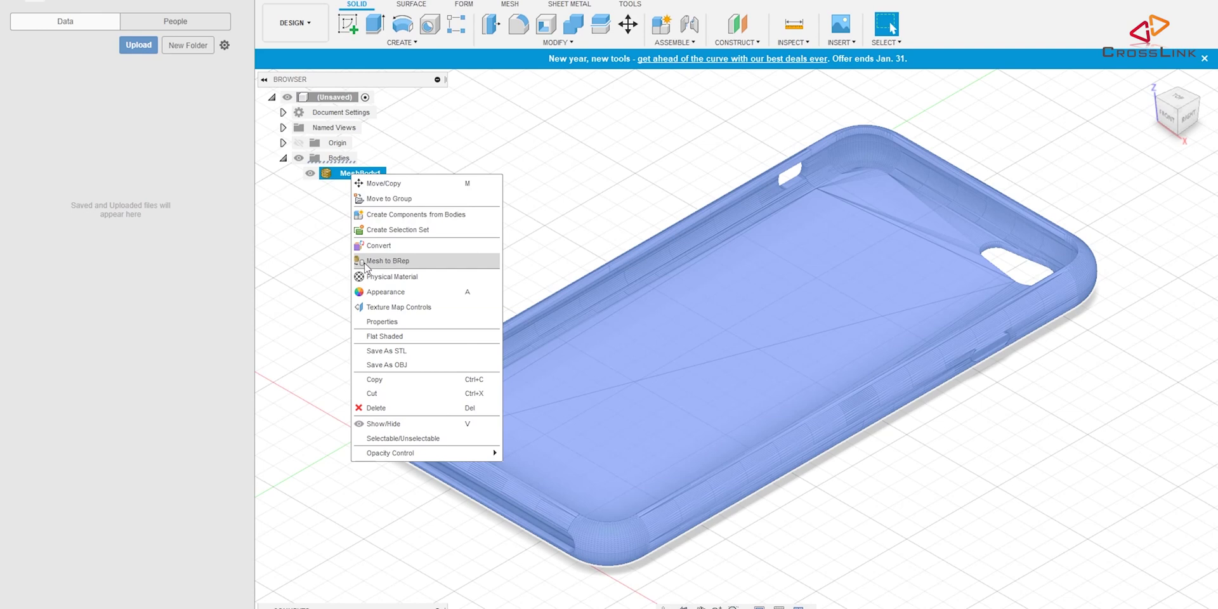
pyautogui.click(400, 260)
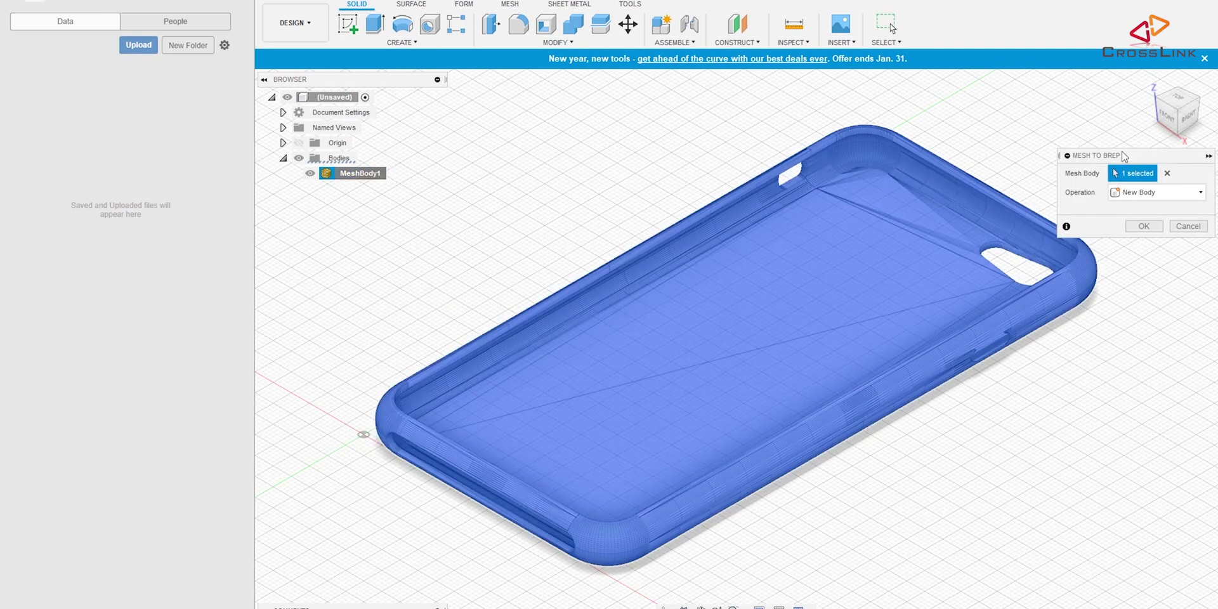
pyautogui.moveTo(1113, 167); pyautogui.dragTo(703, 242)
pyautogui.click(727, 300)
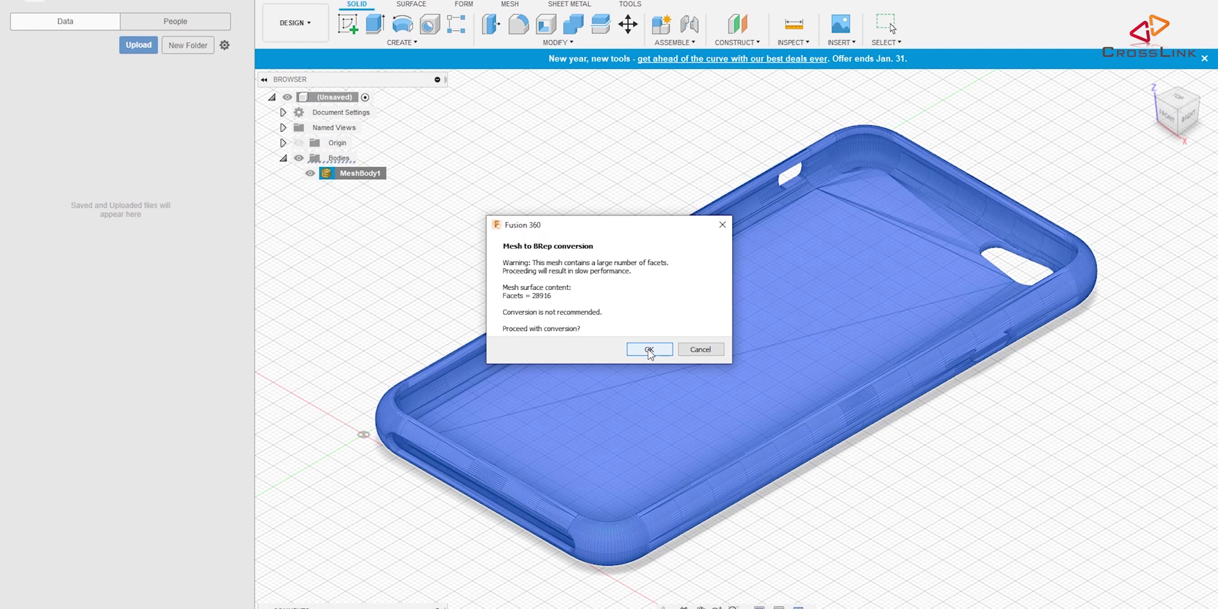
pyautogui.click(649, 350)
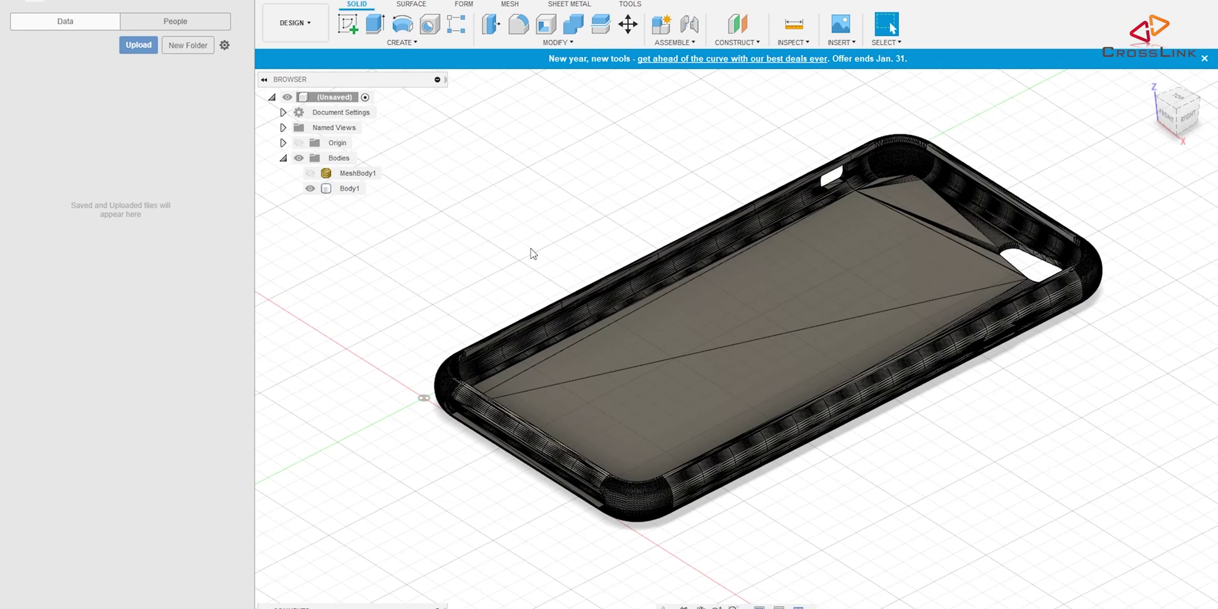
# - Save the design as 'iPhone 6s Custom Case', replacing the default 'Untitled' name
pyautogui.click(315, 24)
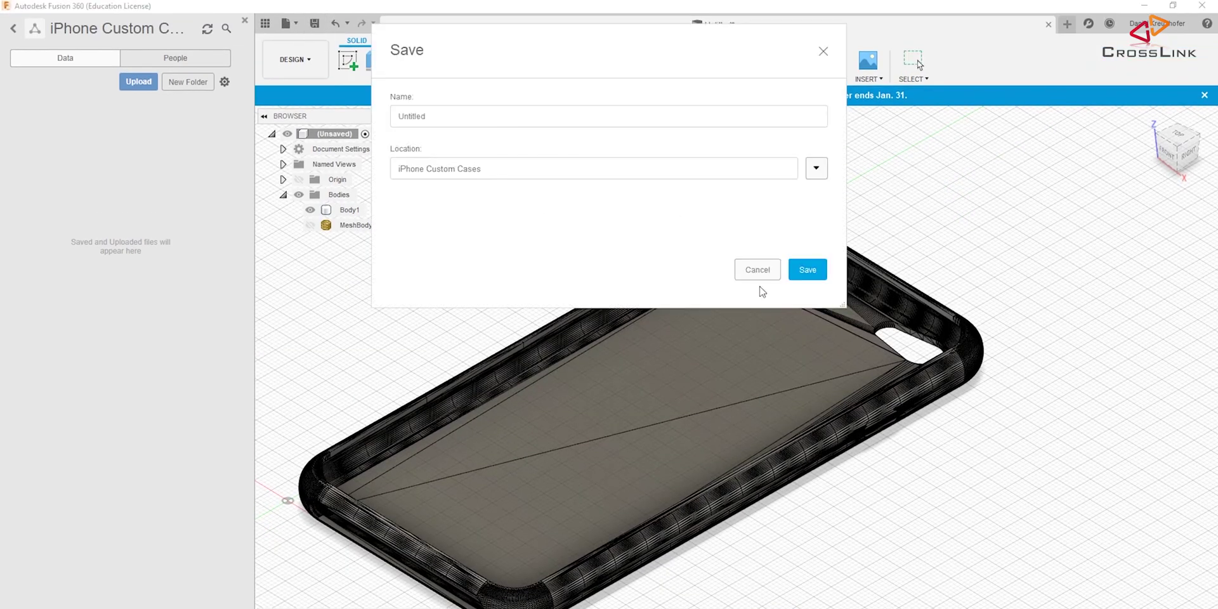
pyautogui.click(435, 113)
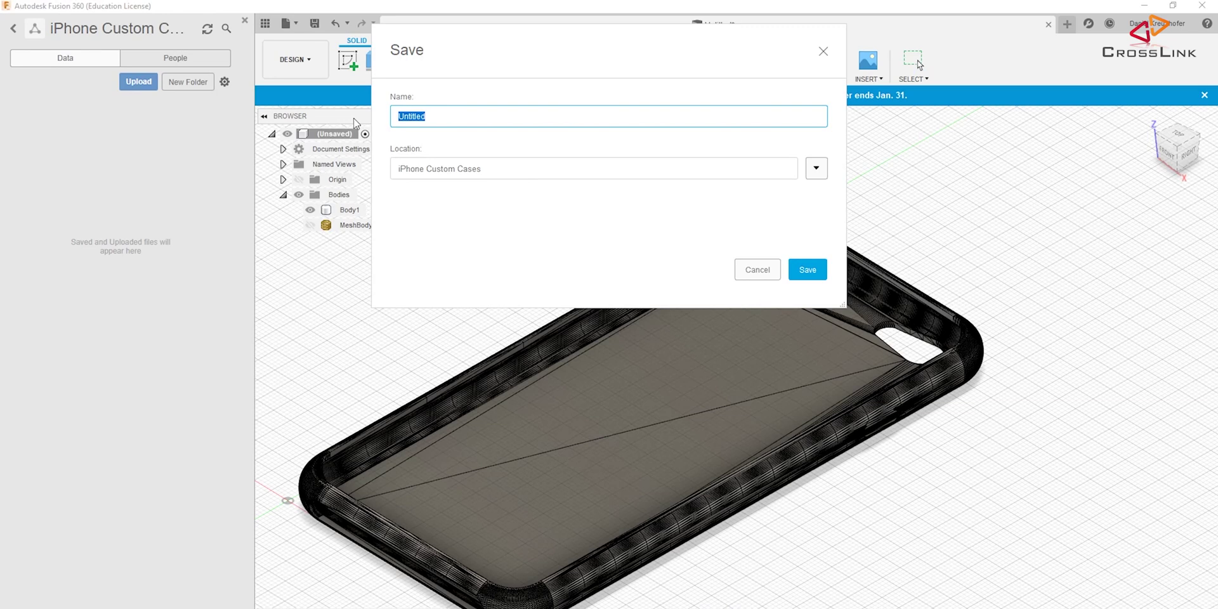
pyautogui.write('iPhone 6s Custom Case')
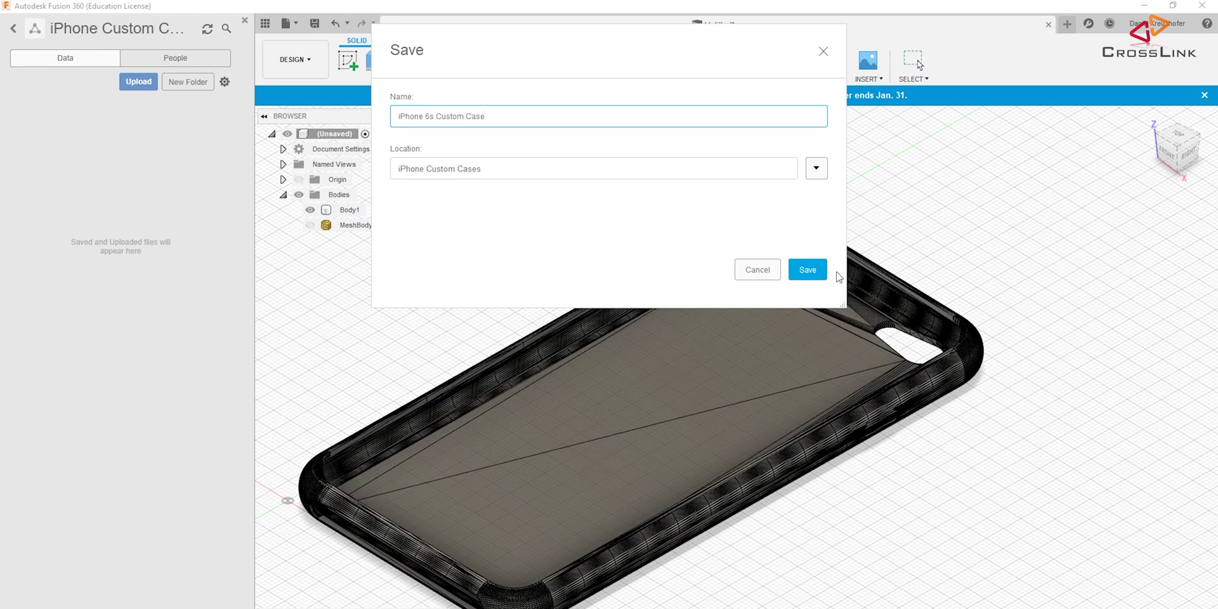
pyautogui.click(807, 271)
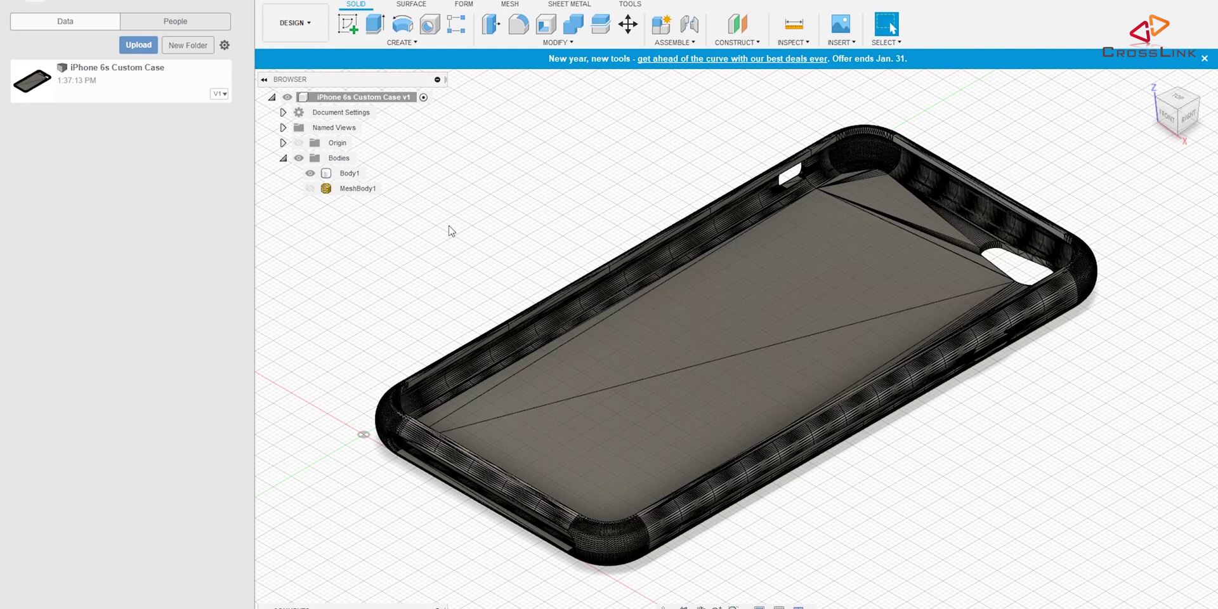
# - Check the Logo_No_Shadow.png logo in Photos, then switch to Inkscape's blank New document 2
pyautogui.click(841, 29)
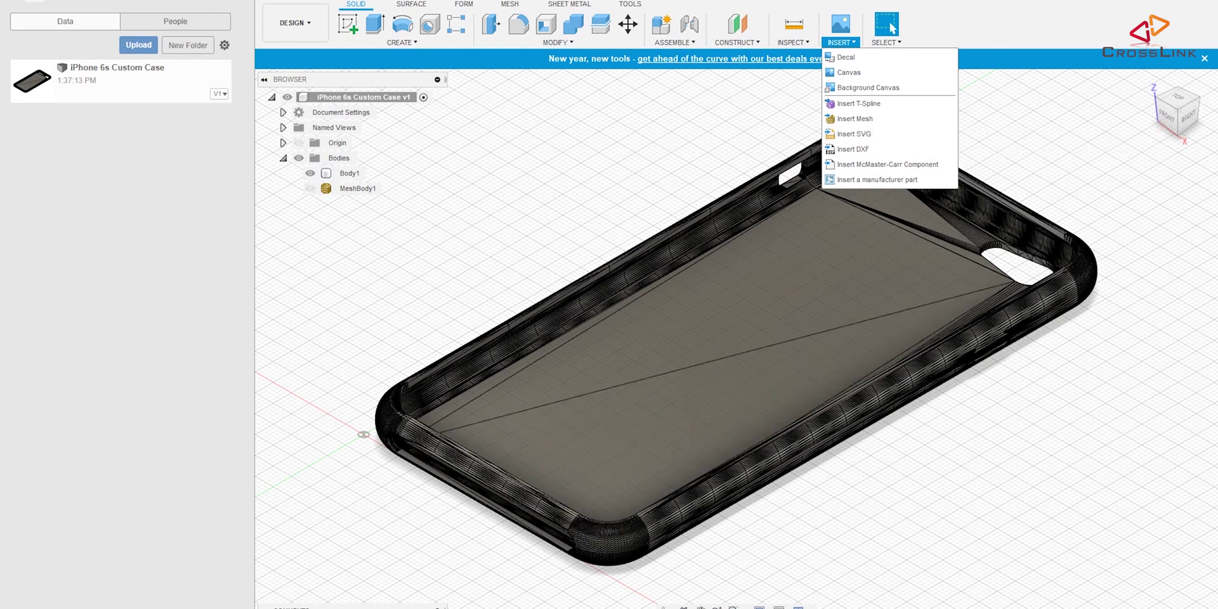
pyautogui.hotkey('alt', 'Tab')
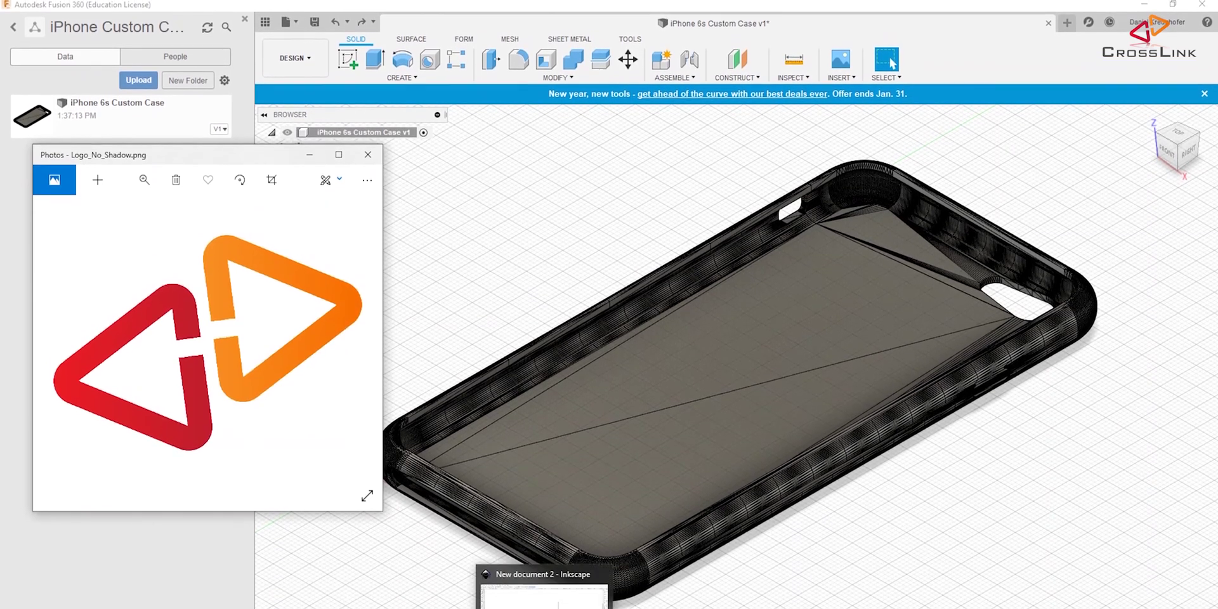
pyautogui.click(542, 594)
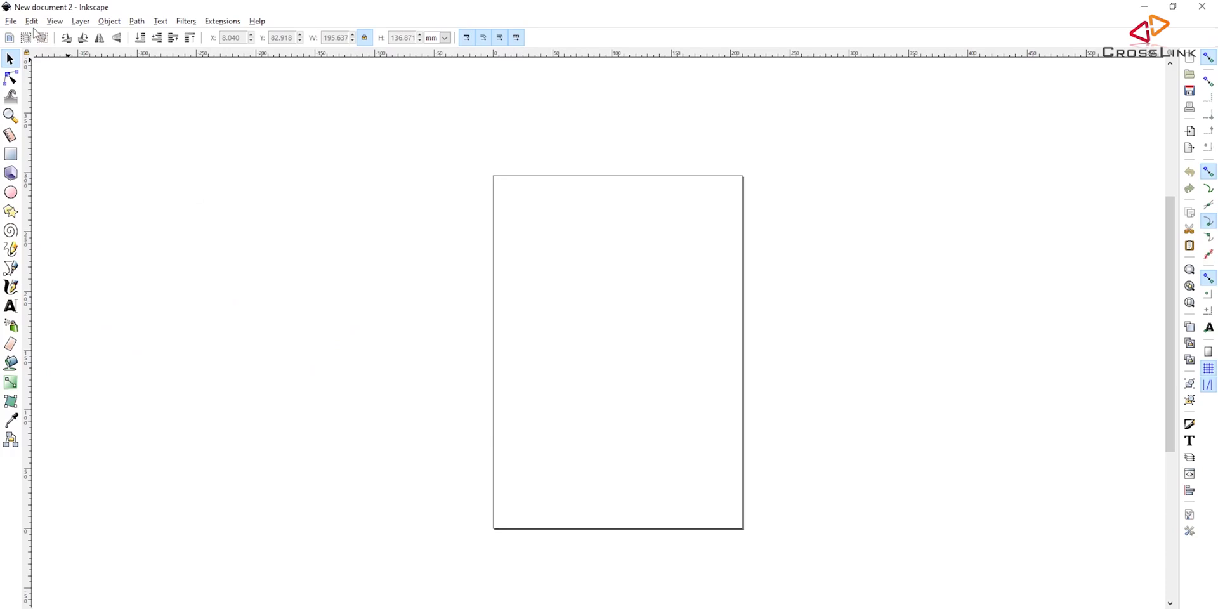
pyautogui.click(11, 23)
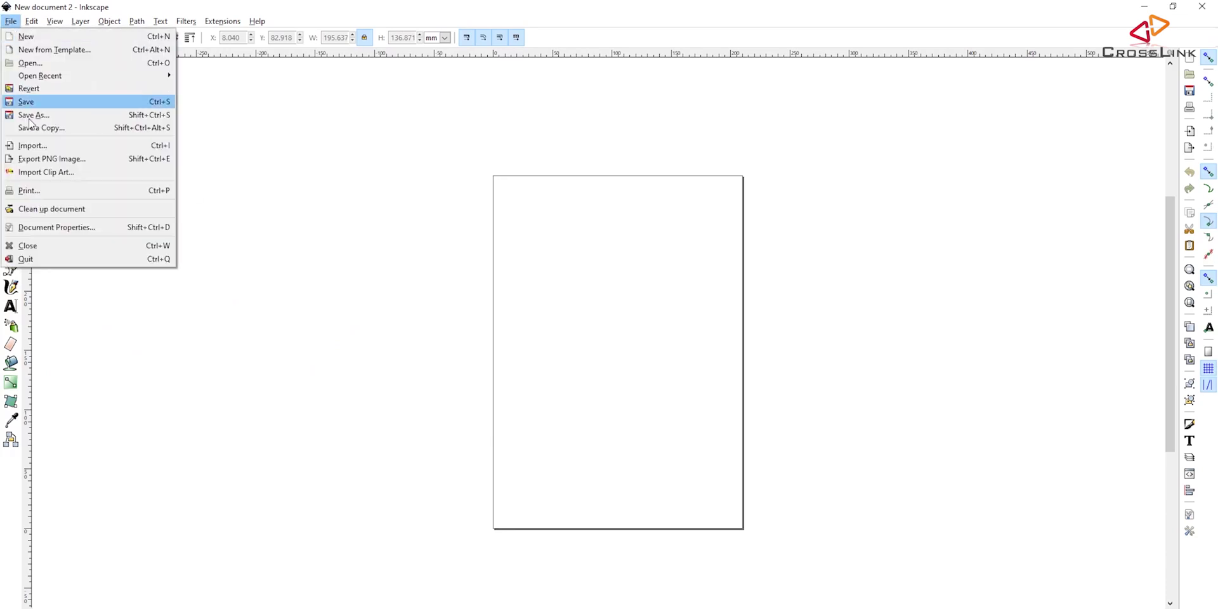
pyautogui.click(32, 146)
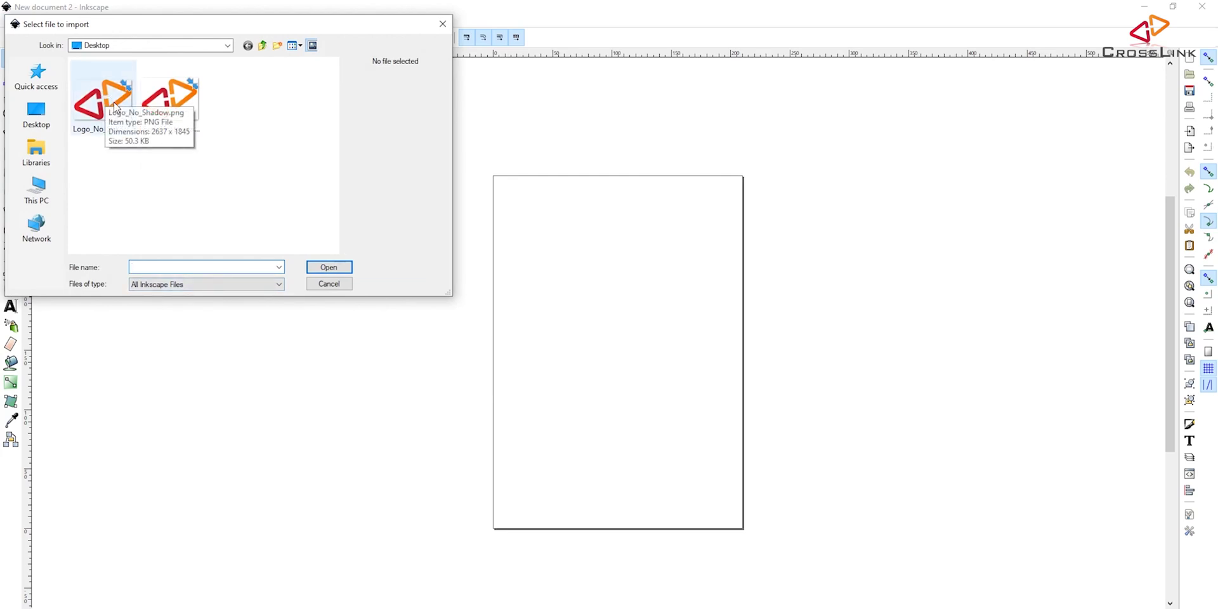
pyautogui.doubleClick(111, 100)
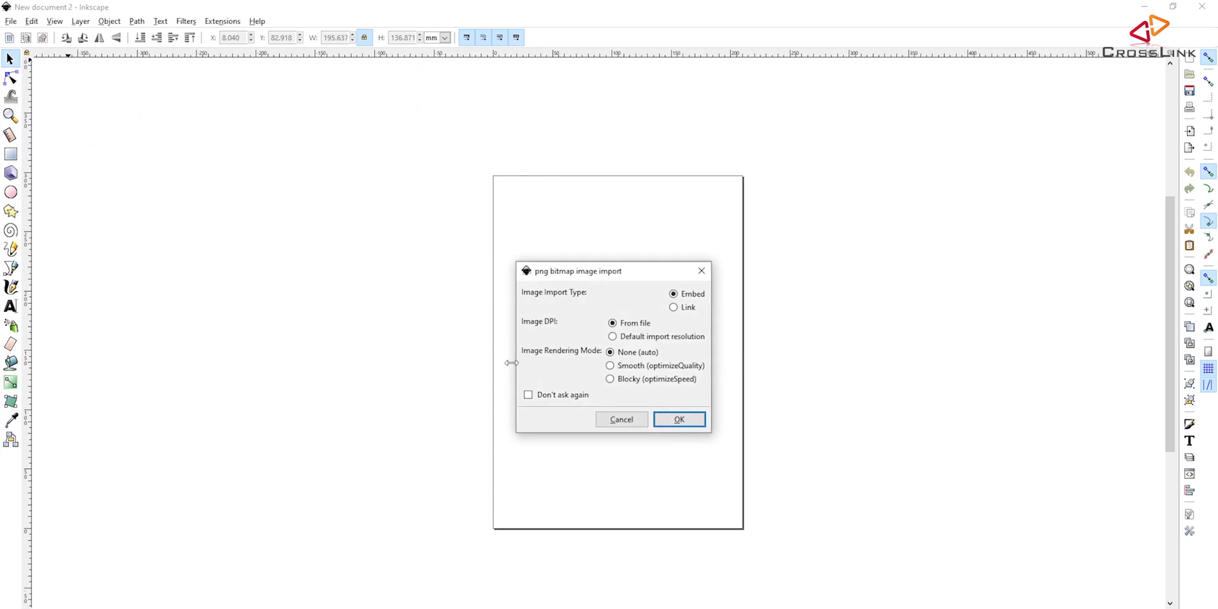
pyautogui.click(663, 422)
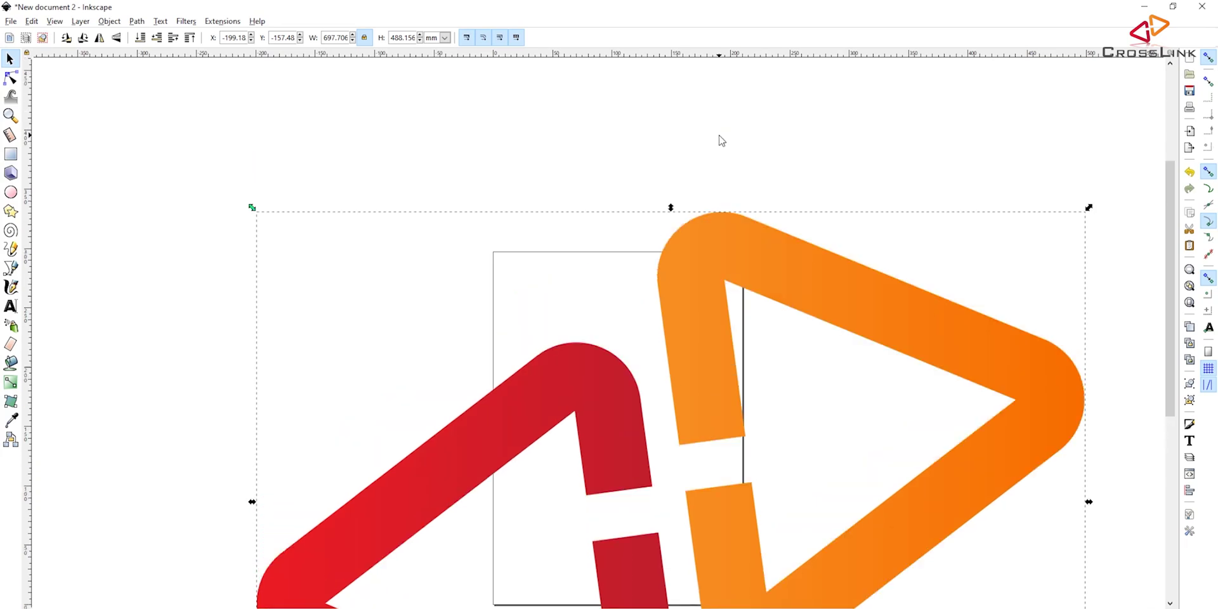
pyautogui.scroll(-1, 722, 140)
pyautogui.keyDown('ctrl'); pyautogui.scroll(7, 721, 158); pyautogui.keyUp('ctrl')
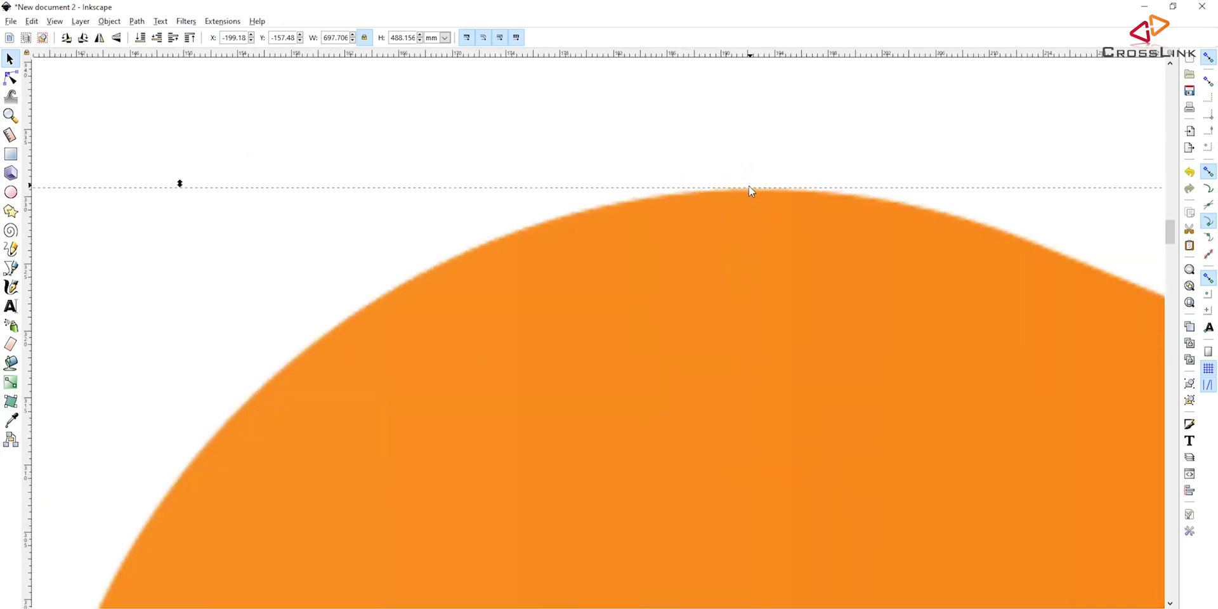
pyautogui.keyDown('ctrl'); pyautogui.scroll(-6, 755, 186); pyautogui.keyUp('ctrl')
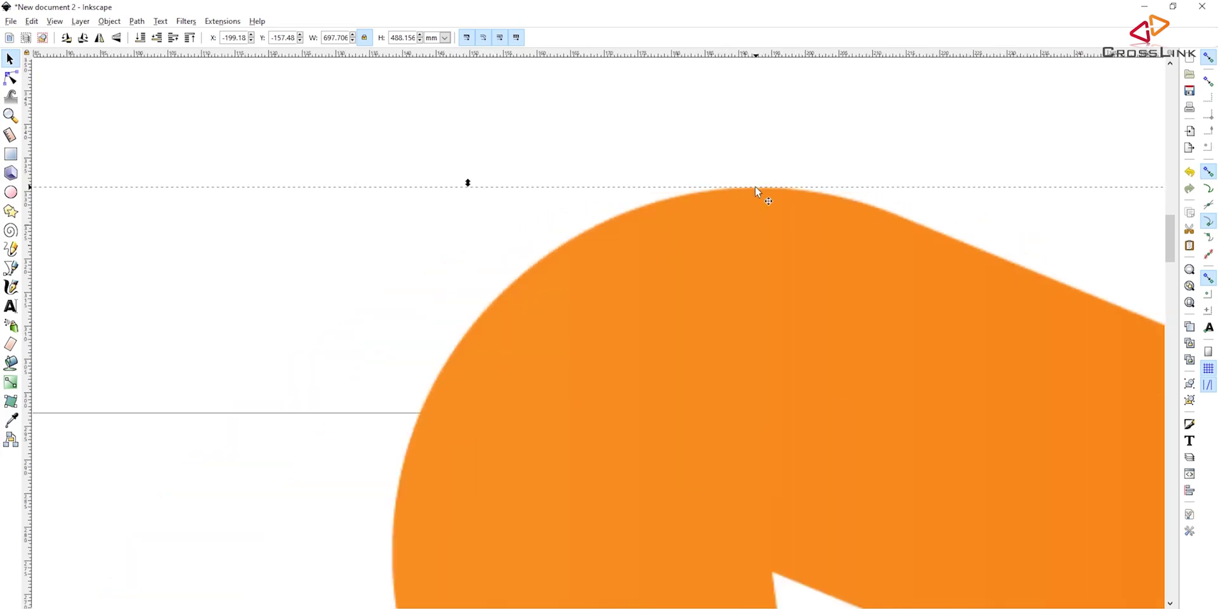
pyautogui.keyDown('ctrl'); pyautogui.scroll(-5, 732, 202); pyautogui.keyUp('ctrl')
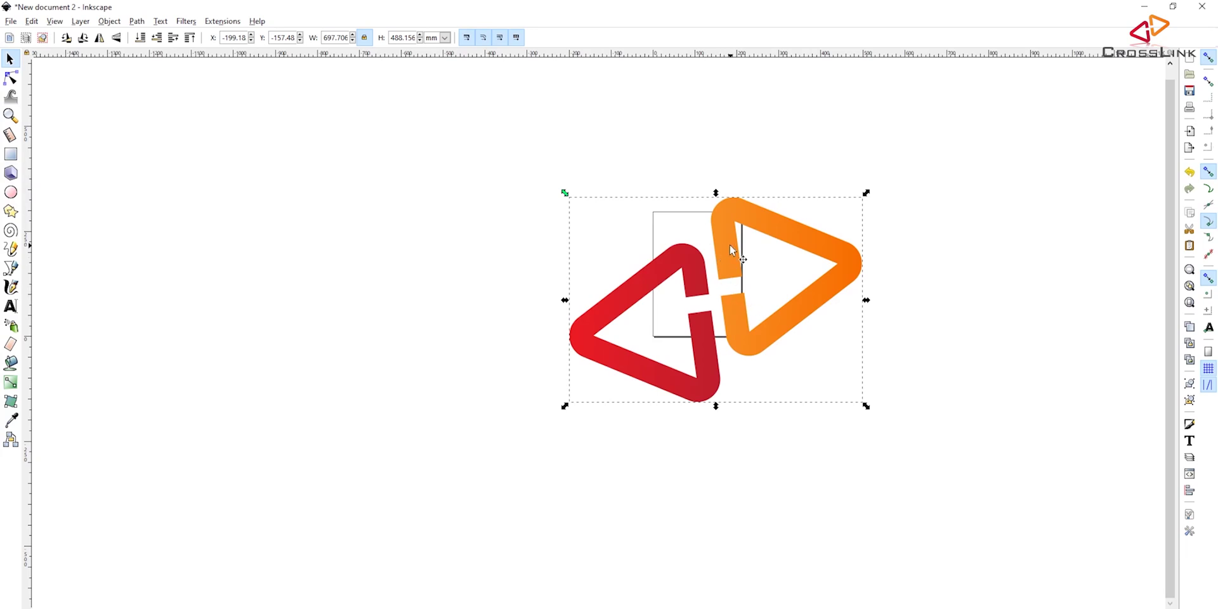
# - Replace the old logo by importing Logo_No_Shadow_Resized_Canvas.png as an embedded image
pyautogui.press('Delete')
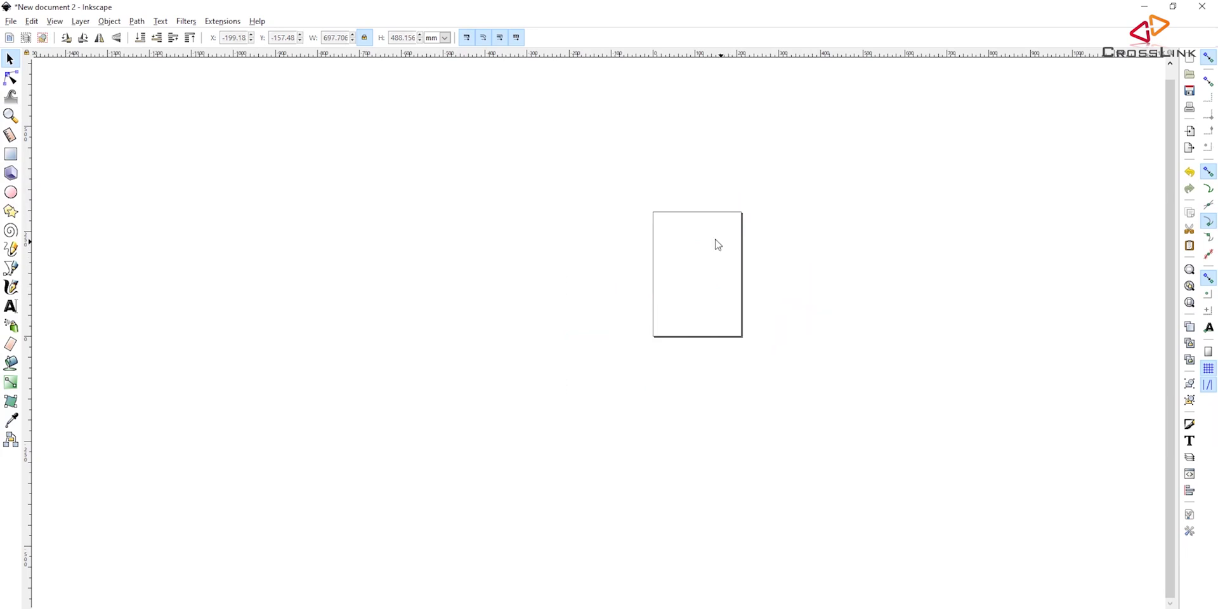
pyautogui.click(11, 21)
pyautogui.click(34, 155)
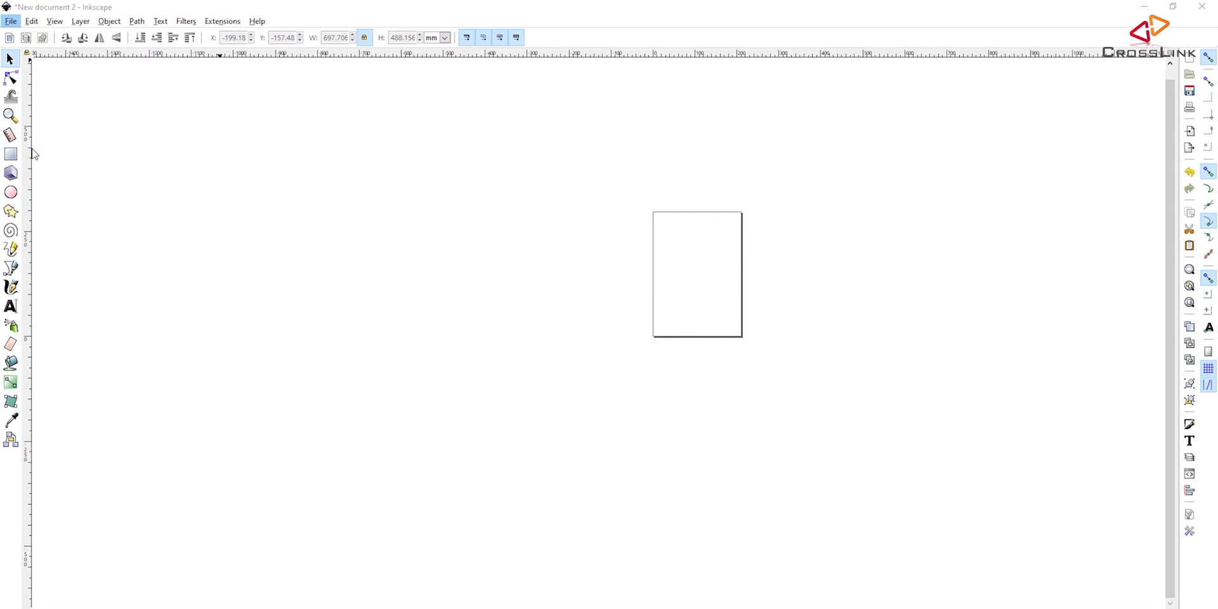
pyautogui.click(167, 108)
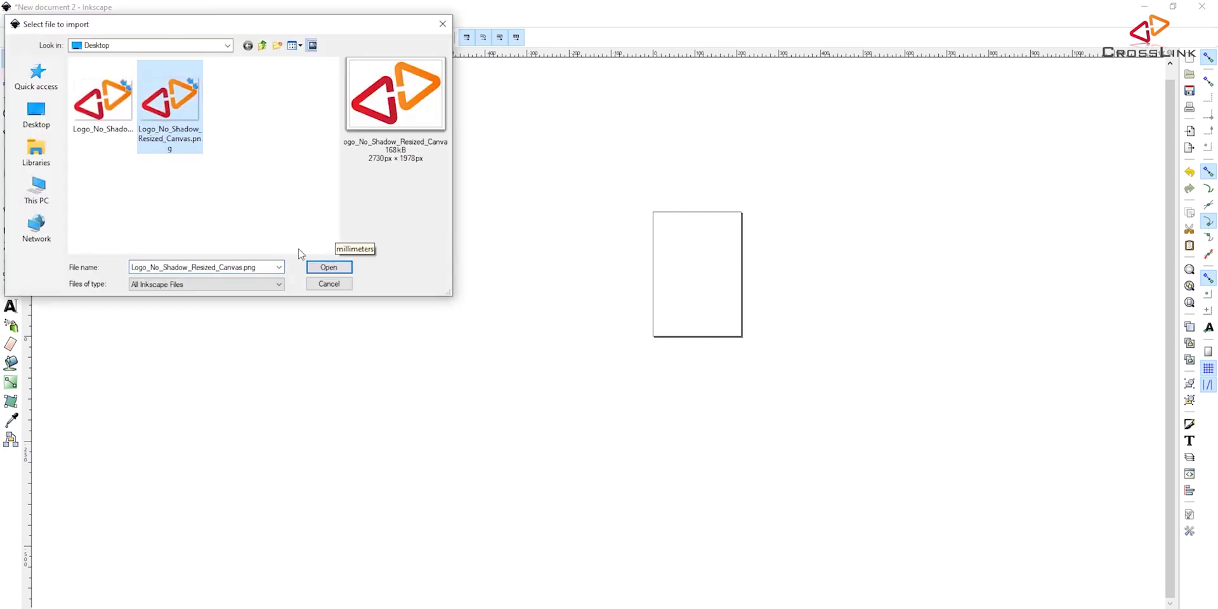
pyautogui.click(329, 268)
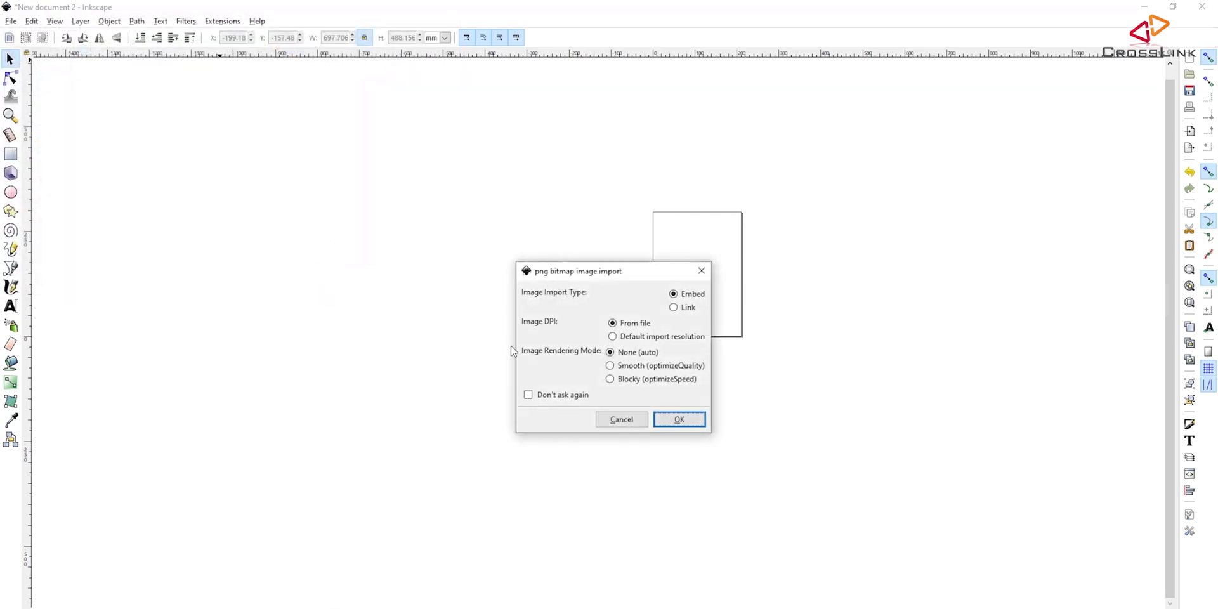
pyautogui.click(678, 419)
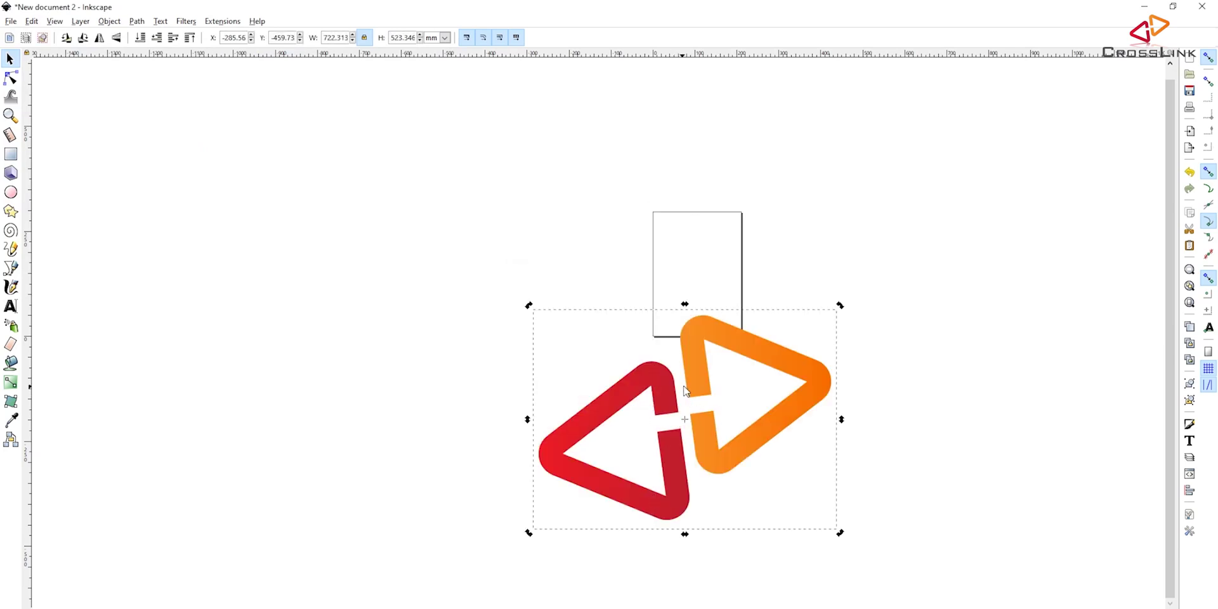
pyautogui.keyDown('ctrl'); pyautogui.scroll(5, 702, 389); pyautogui.keyUp('ctrl')
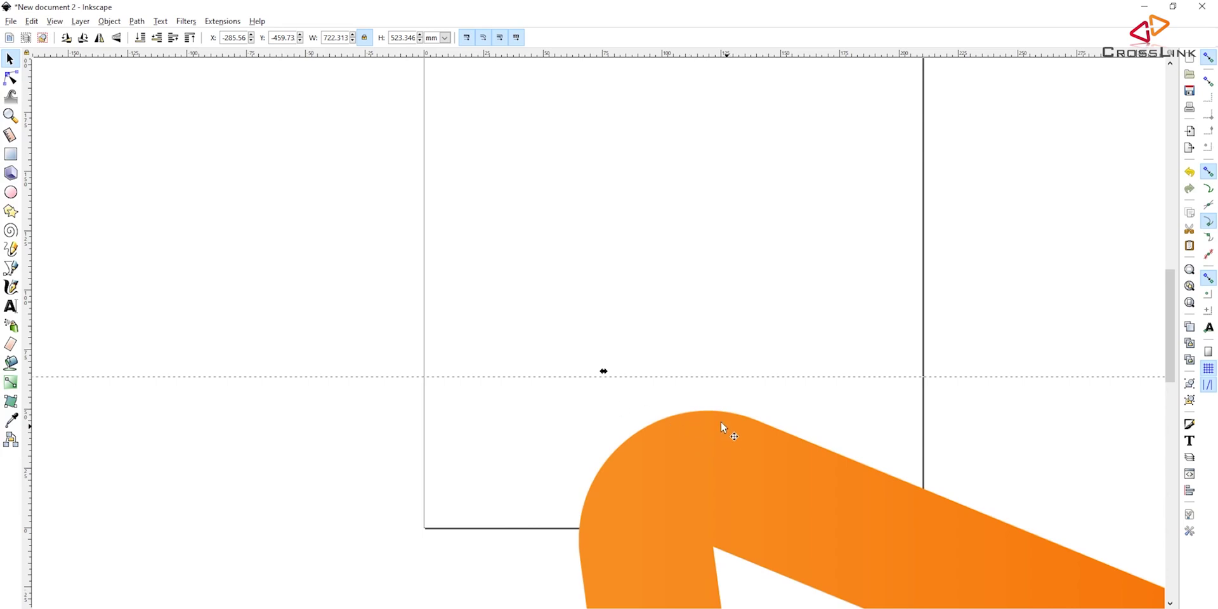
pyautogui.keyDown('ctrl'); pyautogui.scroll(-6, 713, 410); pyautogui.keyUp('ctrl')
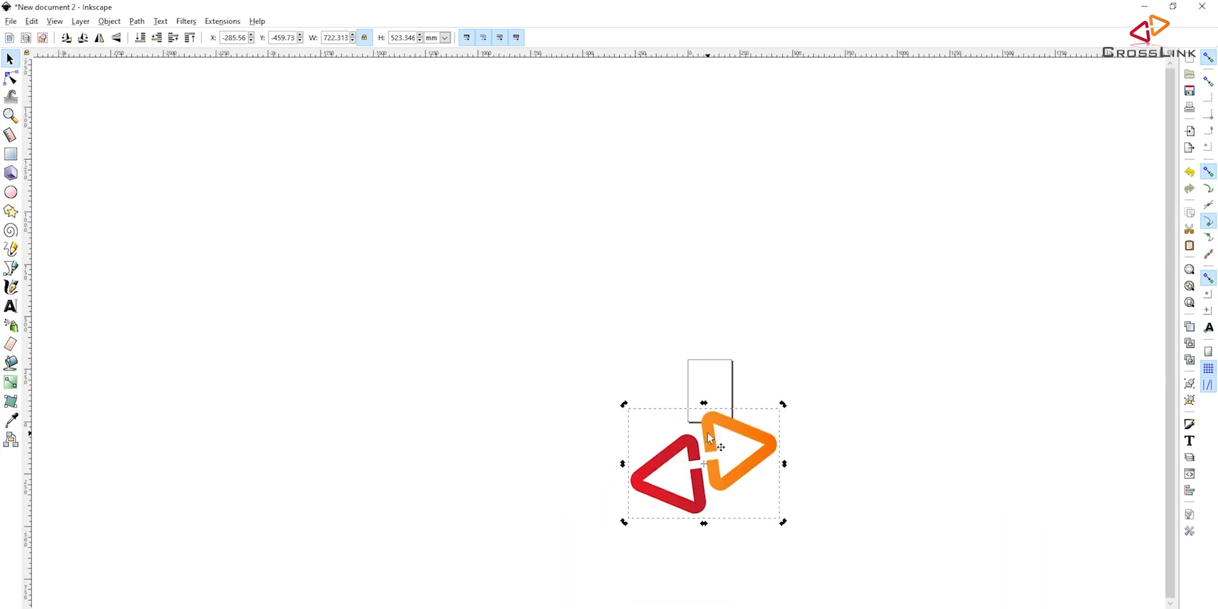
# - Scale the logo proportionally to 195.202 × 141.432 mm and move it inside the page
pyautogui.moveTo(710, 436); pyautogui.dragTo(708, 380)
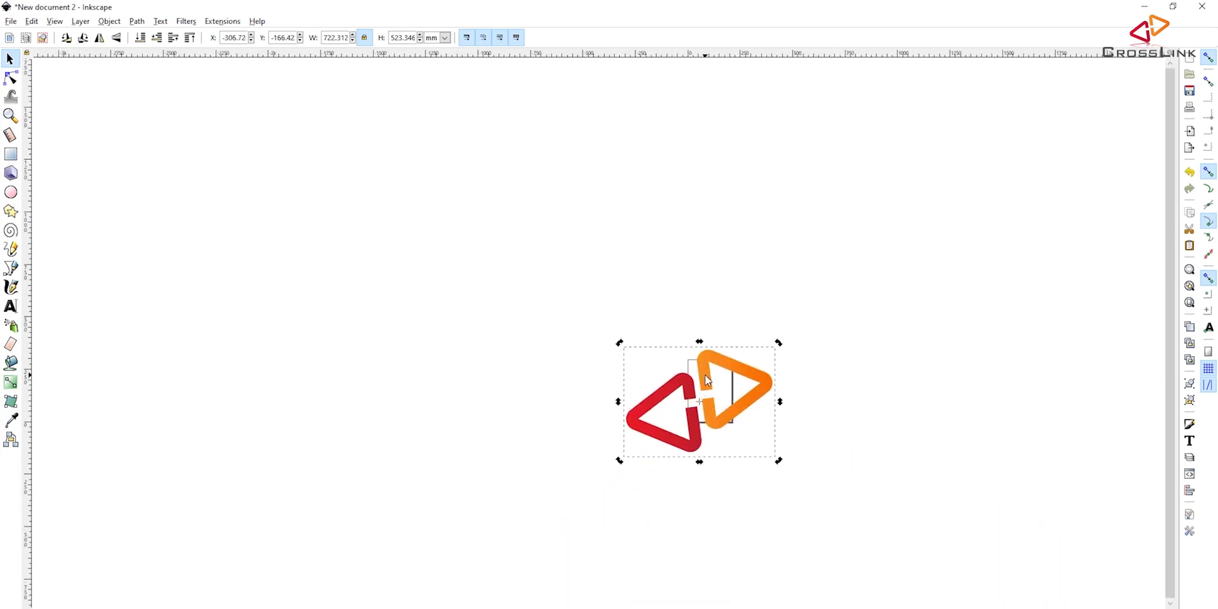
pyautogui.click(706, 379)
pyautogui.click(364, 38)
pyautogui.moveTo(779, 461); pyautogui.dragTo(698, 391)
pyautogui.keyDown('ctrl'); pyautogui.scroll(4, 767, 413); pyautogui.keyUp('ctrl')
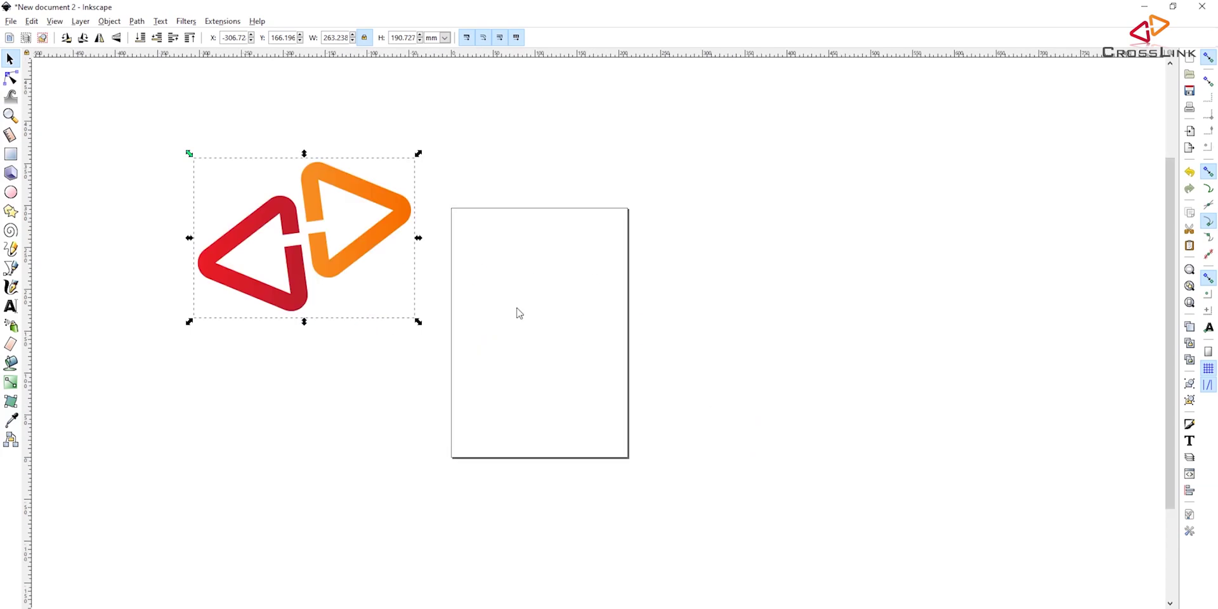
pyautogui.moveTo(319, 252); pyautogui.dragTo(552, 326)
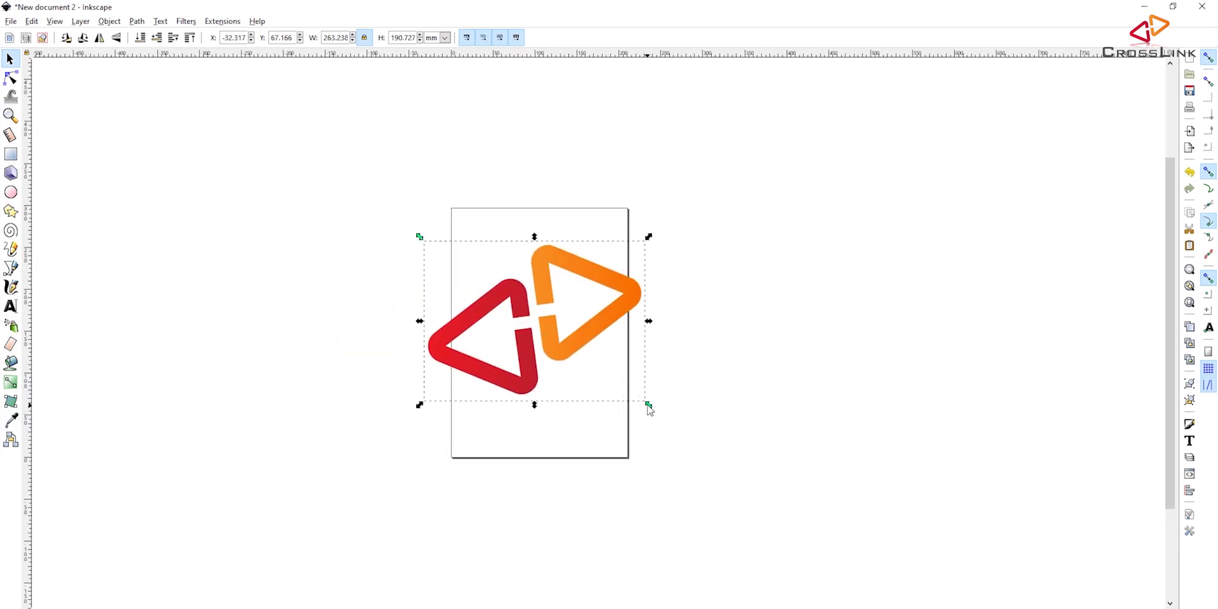
pyautogui.moveTo(646, 407); pyautogui.dragTo(626, 398)
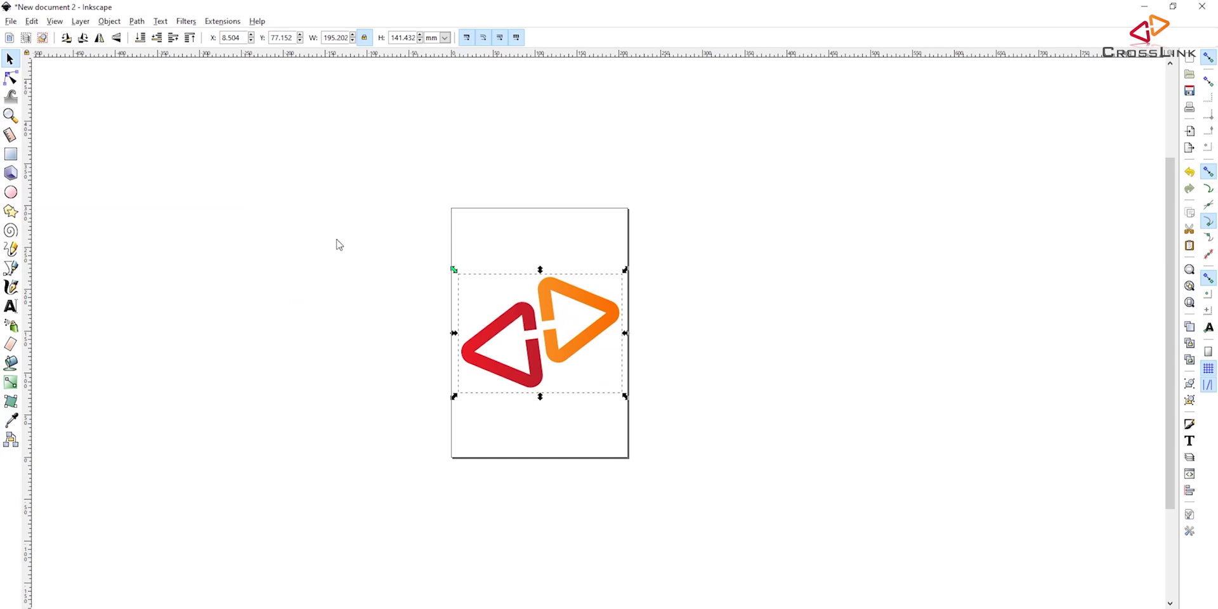
pyautogui.click(137, 22)
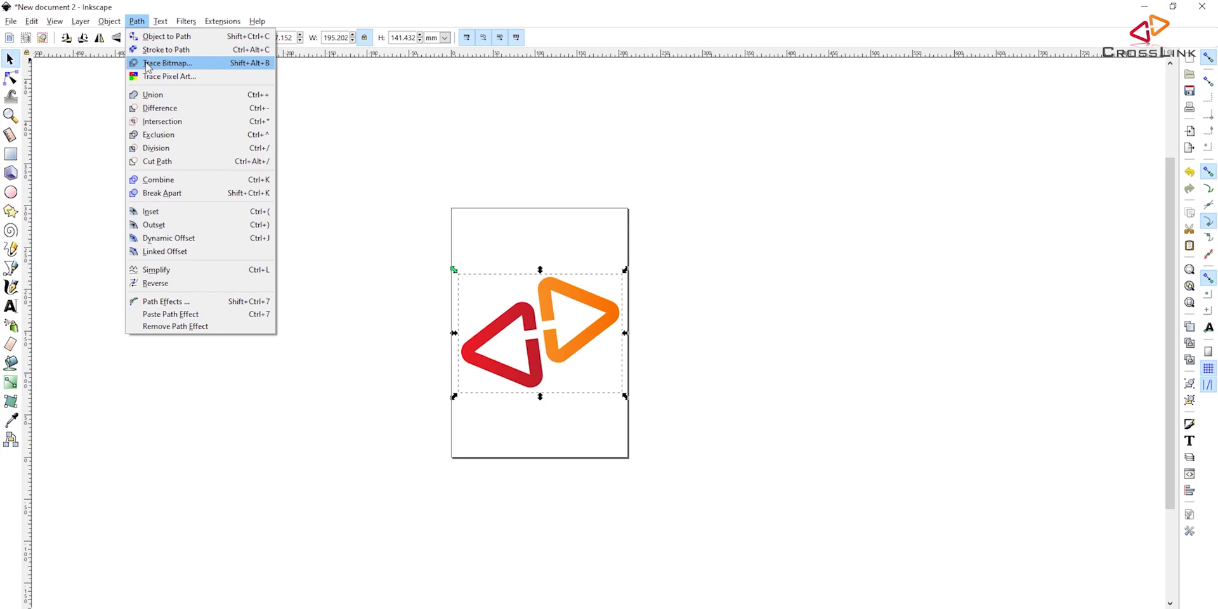
# - Trace the logo bitmap with Edge detection and Live Preview into a 188.832 × 131.970 mm vector path
pyautogui.click(182, 66)
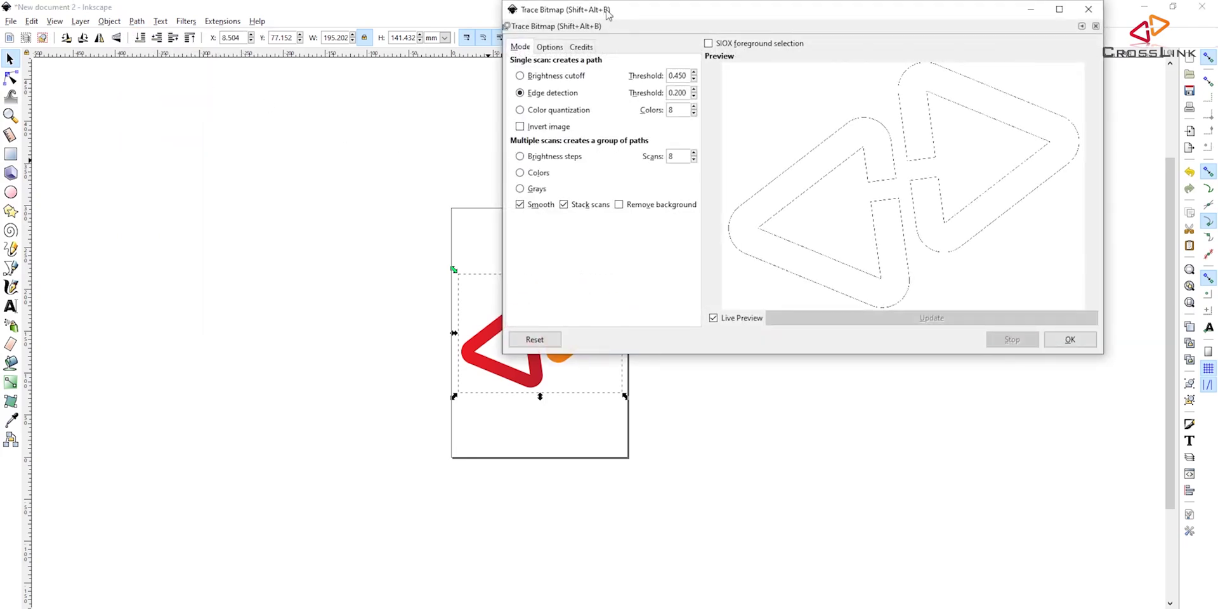
pyautogui.moveTo(608, 13)
pyautogui.mouseDown()
pyautogui.moveTo(297, 122)
pyautogui.moveTo(220, 252)
pyautogui.moveTo(169, 187)
pyautogui.mouseUp()
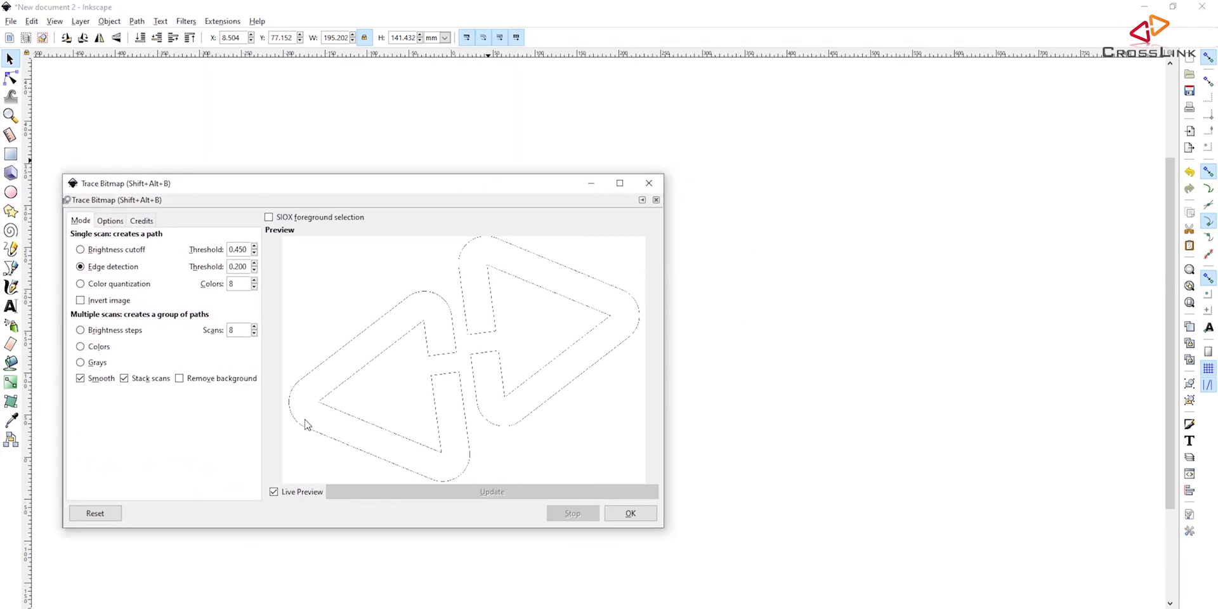
pyautogui.click(273, 492)
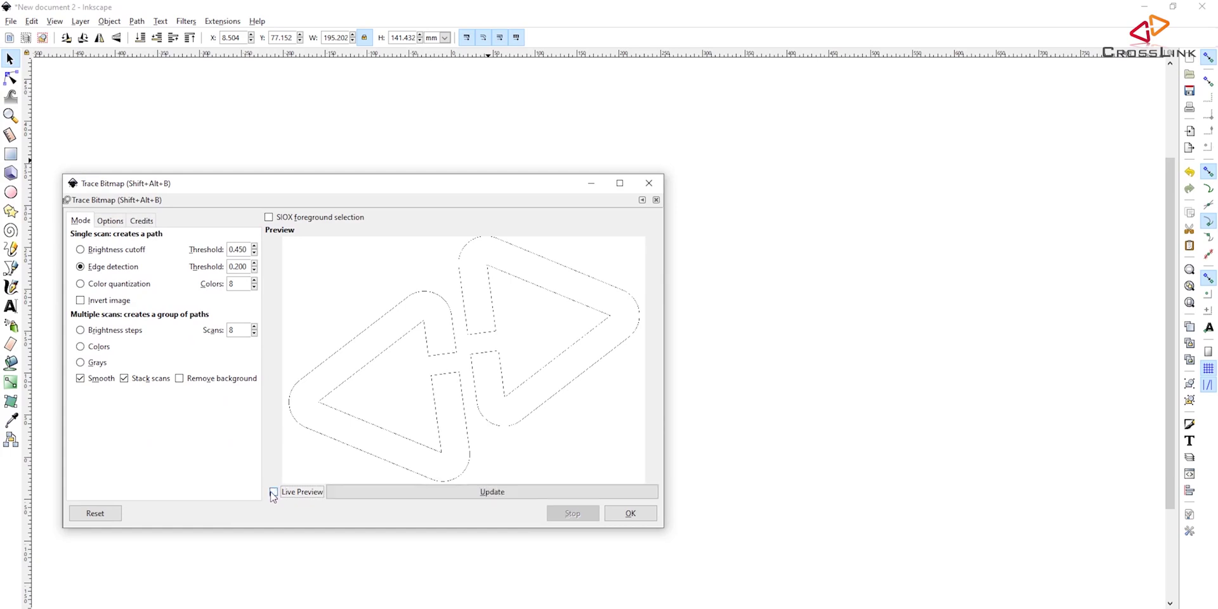
pyautogui.click(506, 491)
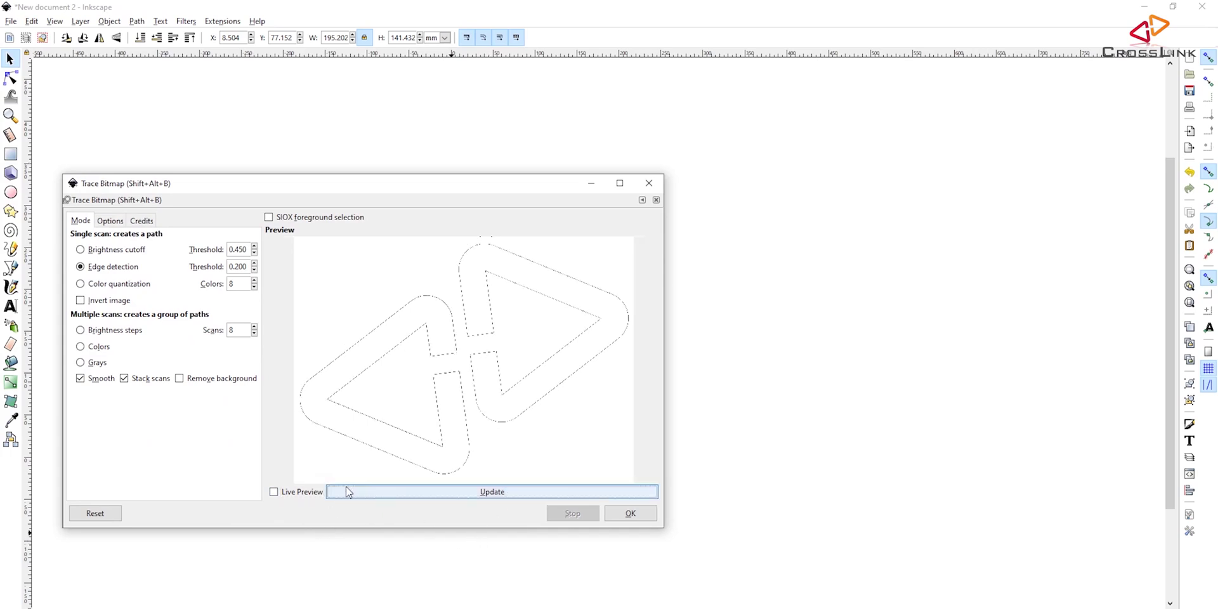
pyautogui.click(273, 492)
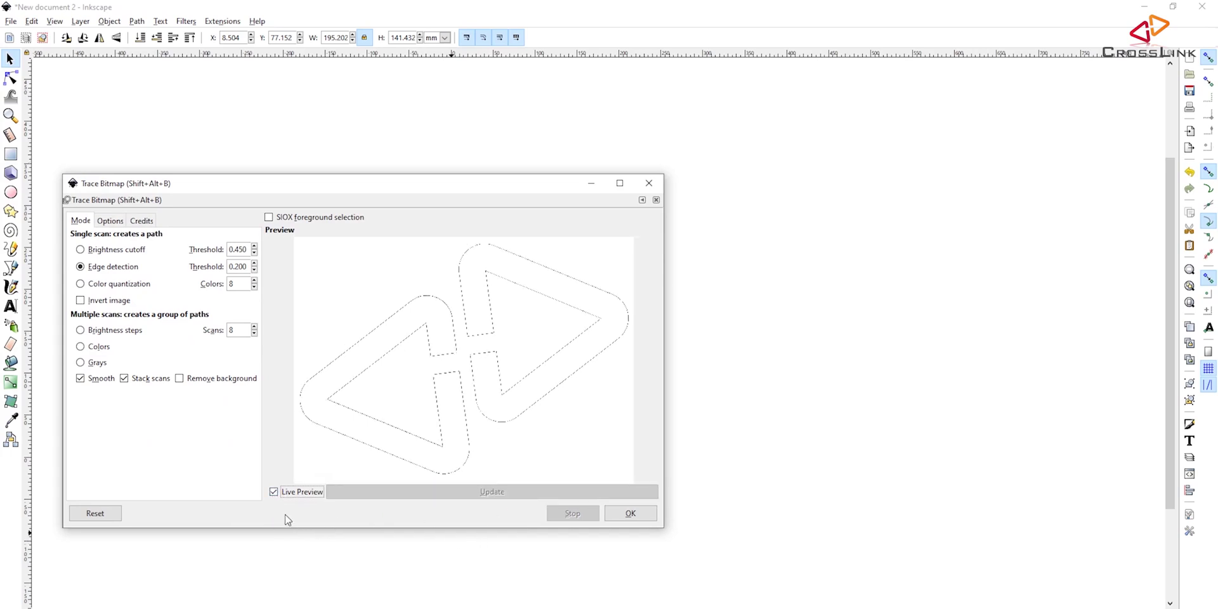
pyautogui.click(80, 267)
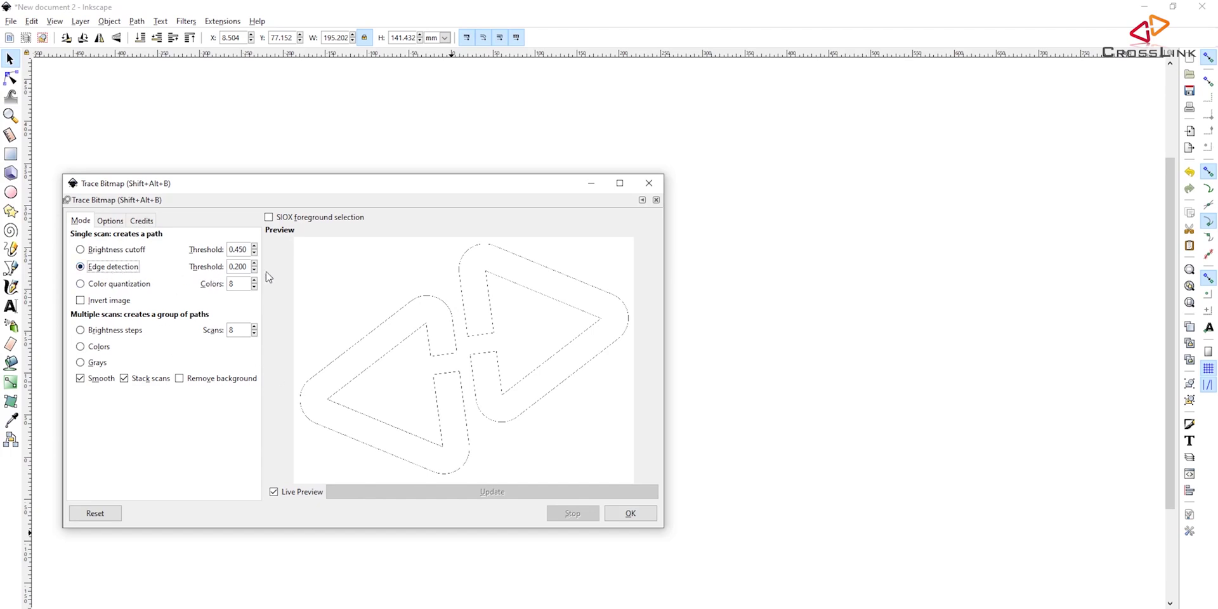
pyautogui.click(632, 514)
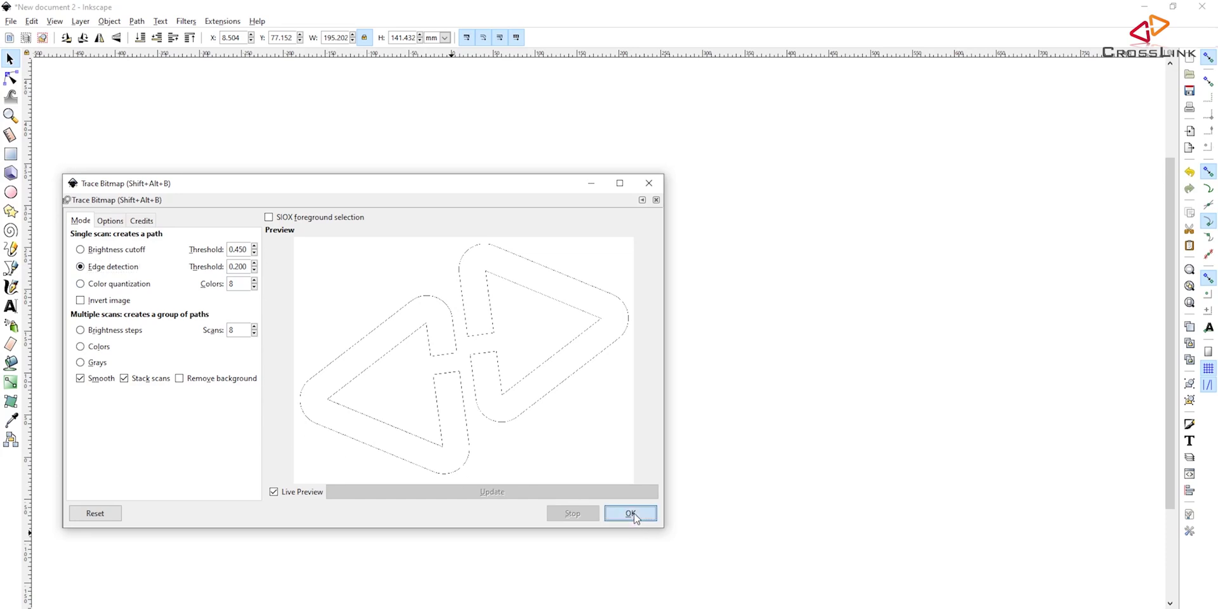
# - Close Trace Bitmap and switch to Outline display mode to inspect the traced logo
pyautogui.click(648, 184)
pyautogui.keyDown('ctrl'); pyautogui.scroll(6, 640, 365); pyautogui.keyUp('ctrl')
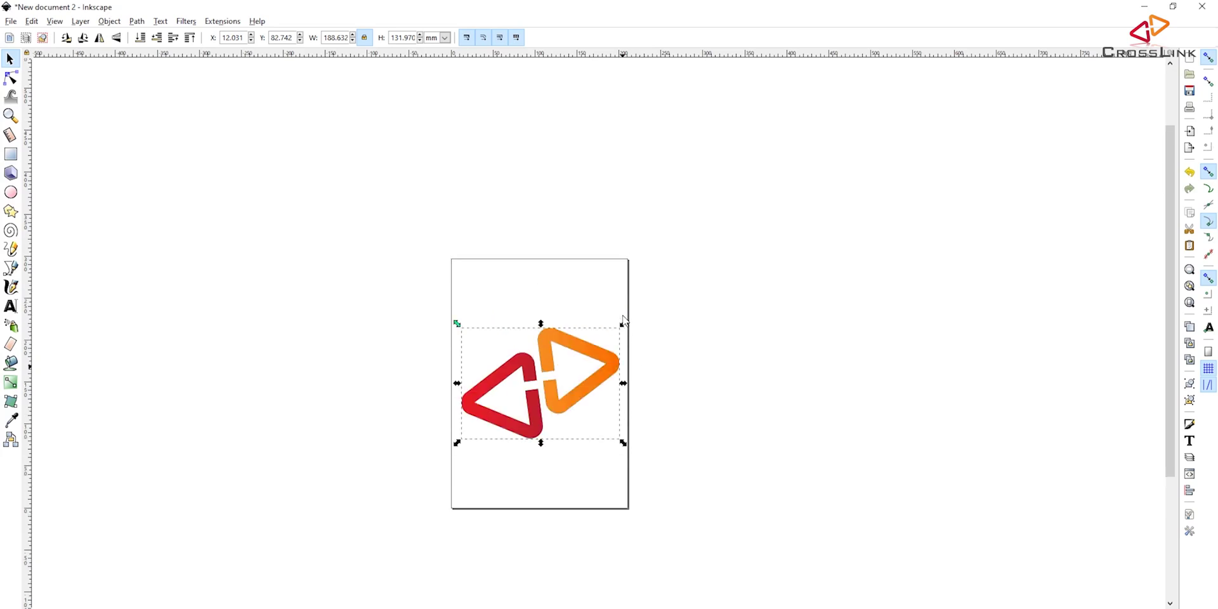
pyautogui.keyDown('ctrl'); pyautogui.scroll(2, 616, 461); pyautogui.keyUp('ctrl')
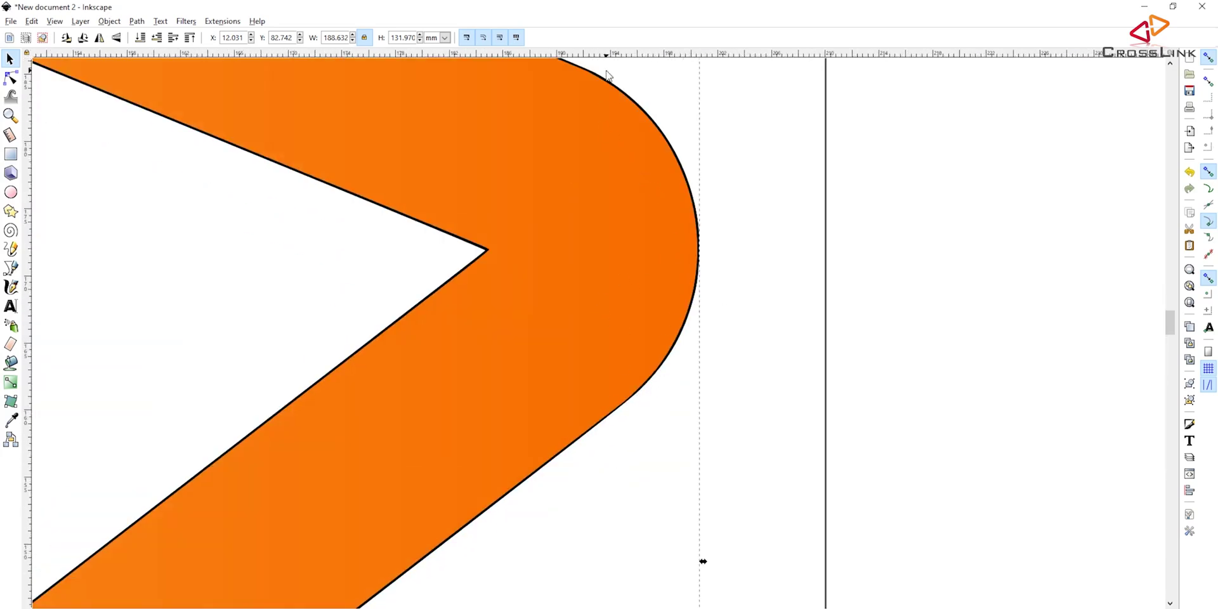
pyautogui.press('>')
pyautogui.press('ctrl+KP_5')
pyautogui.keyDown('ctrl'); pyautogui.scroll(-3, 491, 318); pyautogui.keyUp('ctrl')
pyautogui.keyDown('ctrl'); pyautogui.scroll(-1, 488, 319); pyautogui.keyUp('ctrl')
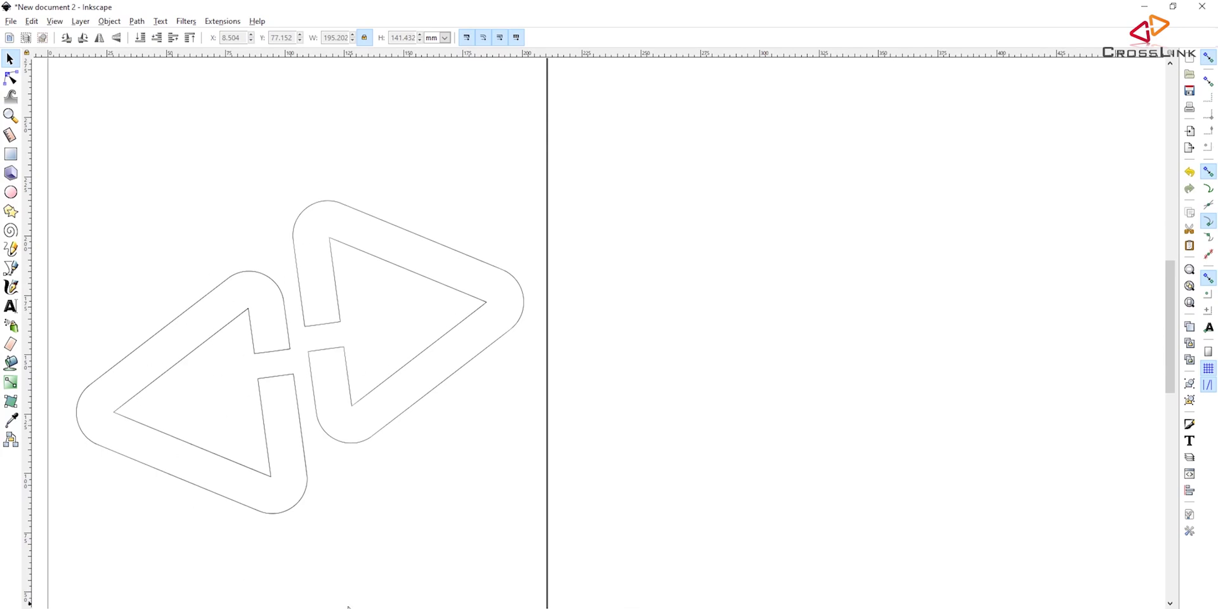
pyautogui.moveTo(495, 606); pyautogui.dragTo(408, 606)
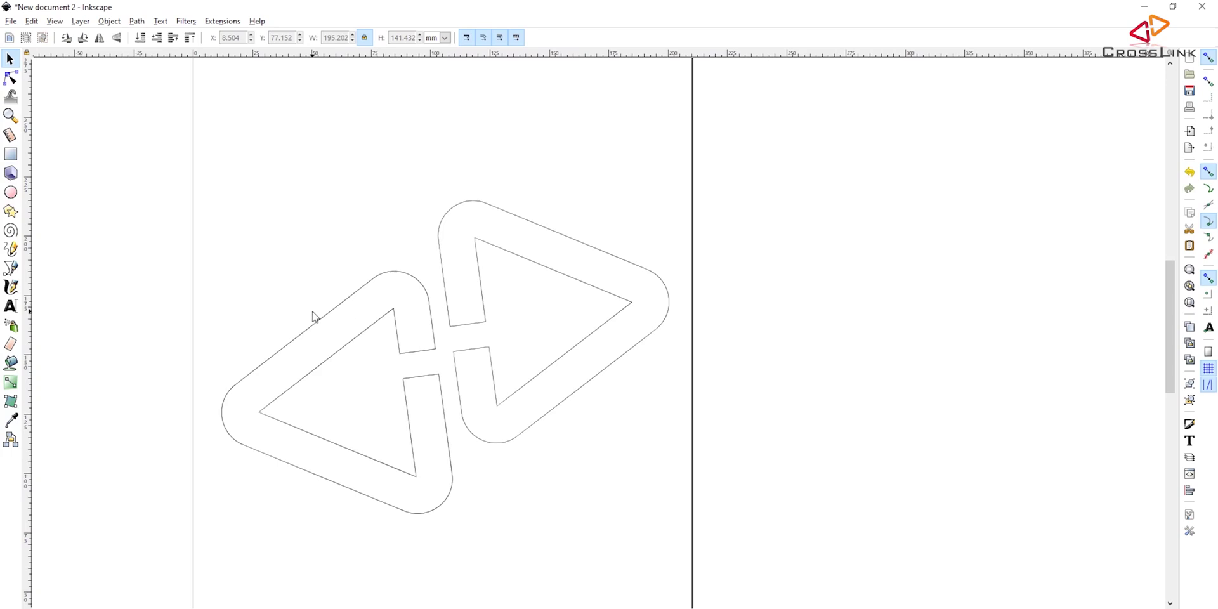
# - Save the drawing as logo.svg in Inkscape SVG format on the Desktop
pyautogui.click(10, 21)
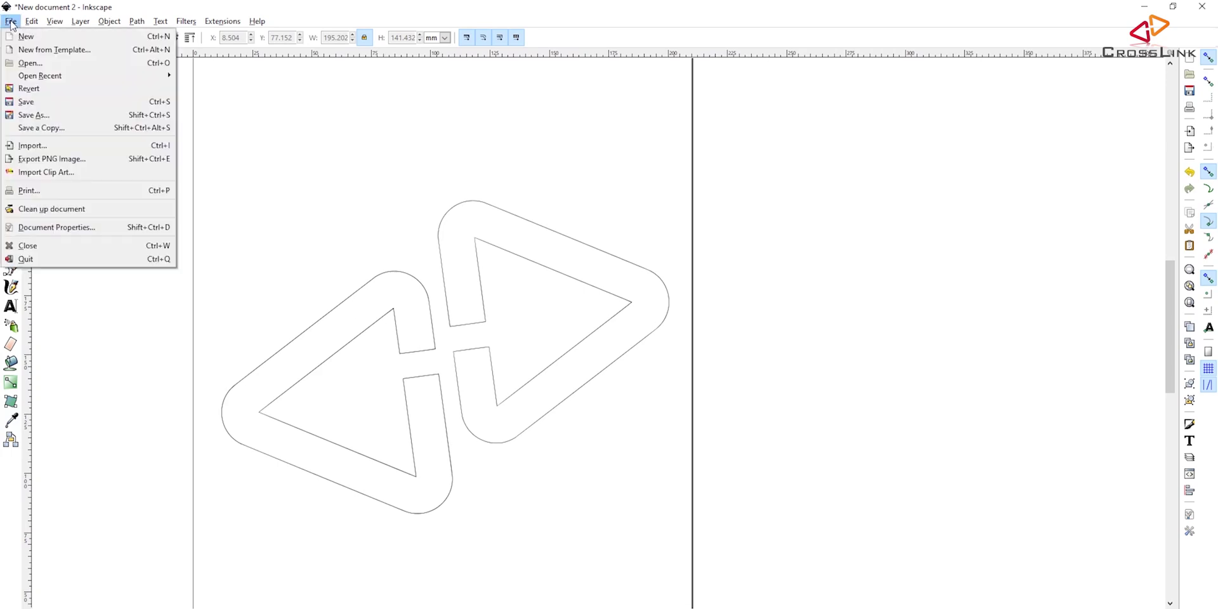
pyautogui.click(38, 114)
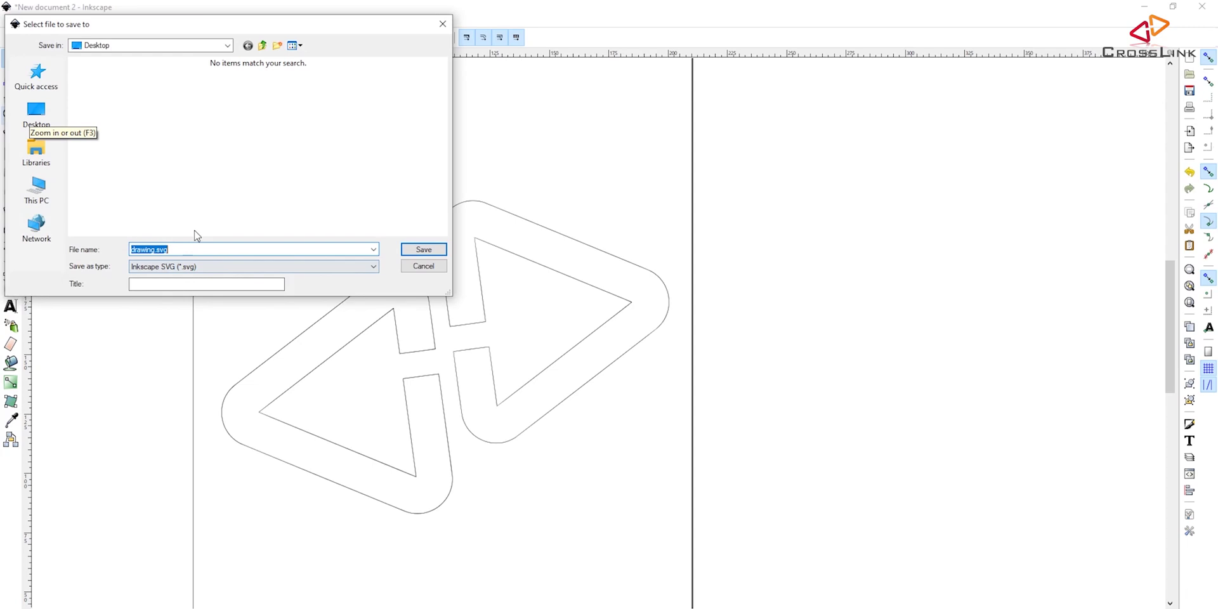
pyautogui.click(157, 250)
pyautogui.moveTo(155, 249); pyautogui.dragTo(82, 244)
pyautogui.write('logo')
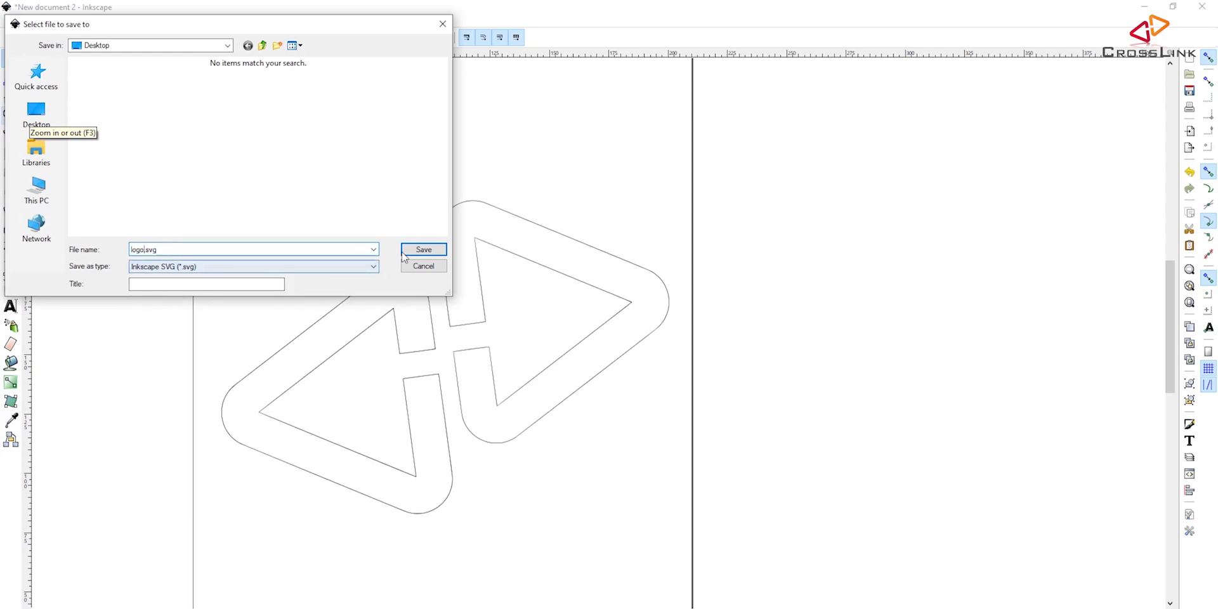
pyautogui.press('Return')
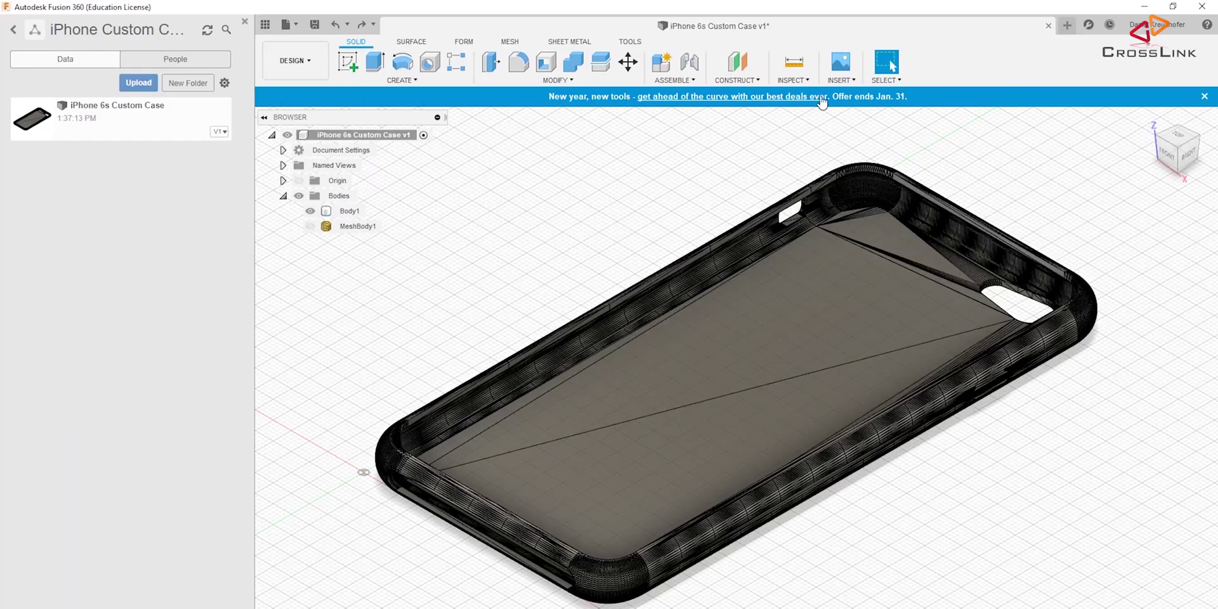
# - Import logo.svg from the Desktop with Insert SVG
pyautogui.click(841, 80)
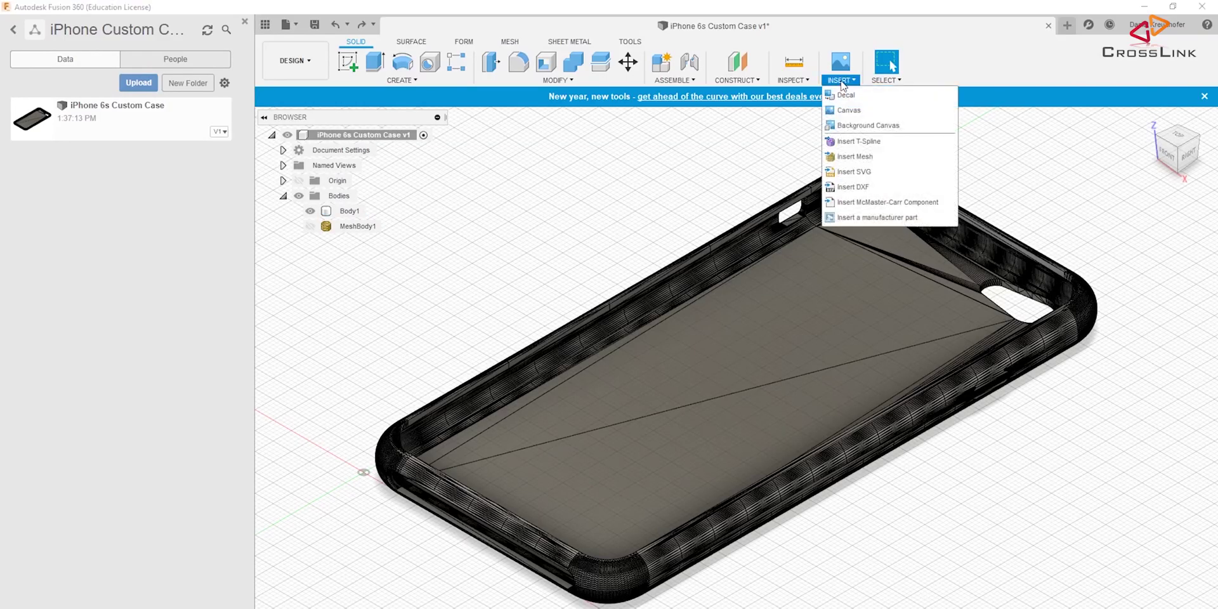
pyautogui.click(855, 173)
pyautogui.click(1031, 167)
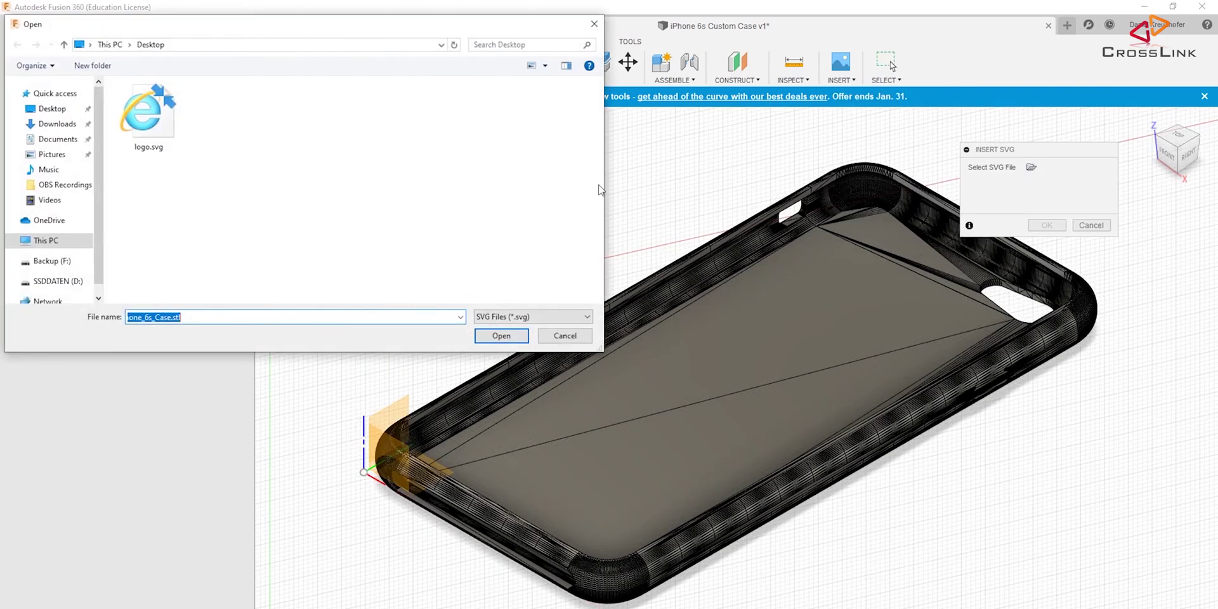
pyautogui.click(156, 113)
pyautogui.click(496, 337)
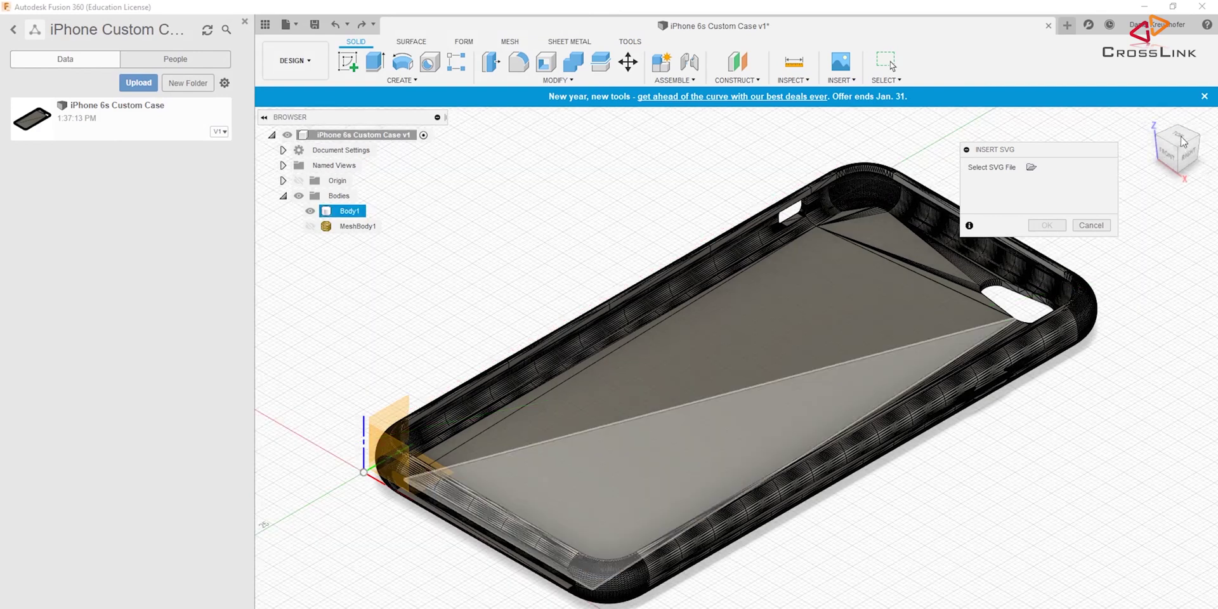
# - Place the logo on the top plane and drag it beside the iPhone case
pyautogui.click(1177, 137)
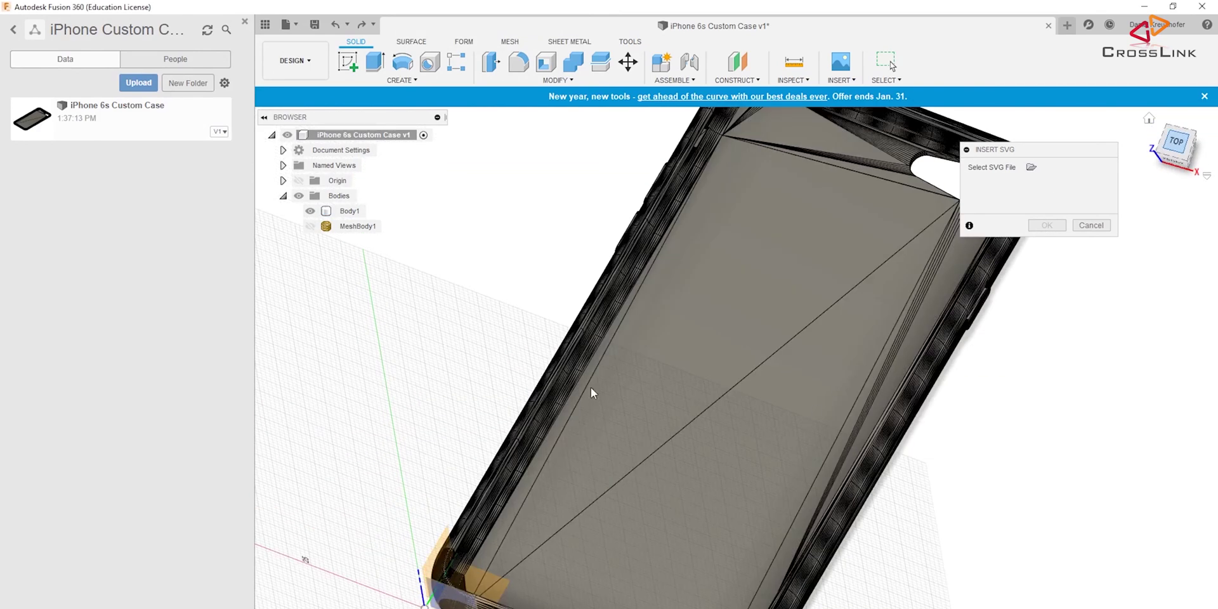
pyautogui.scroll(2, 593, 406)
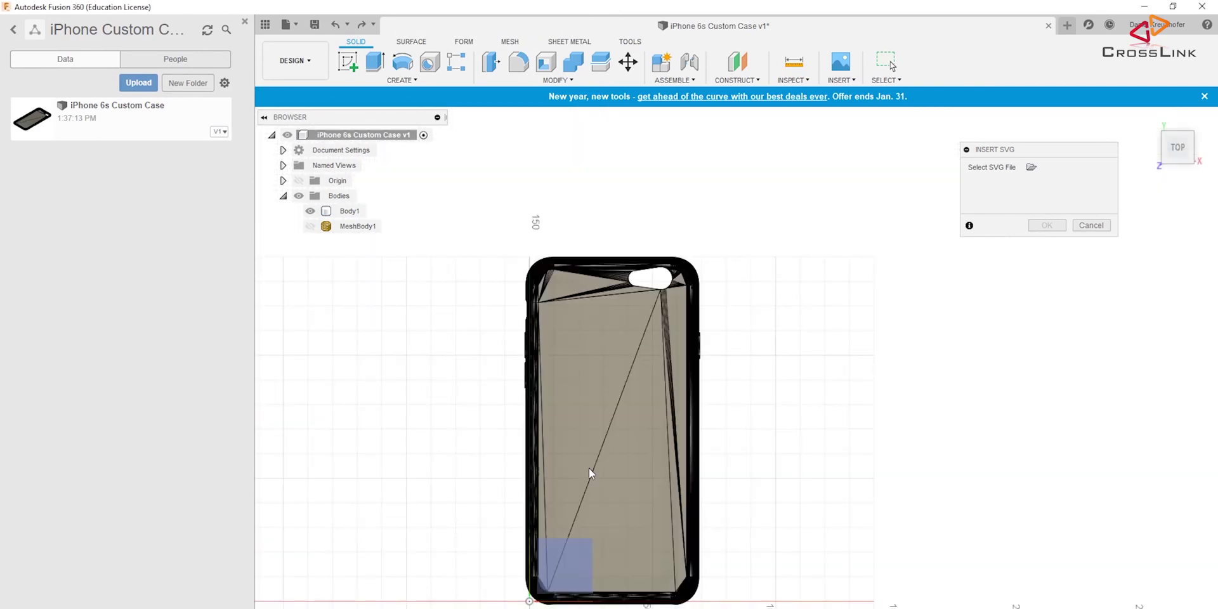
pyautogui.click(751, 498)
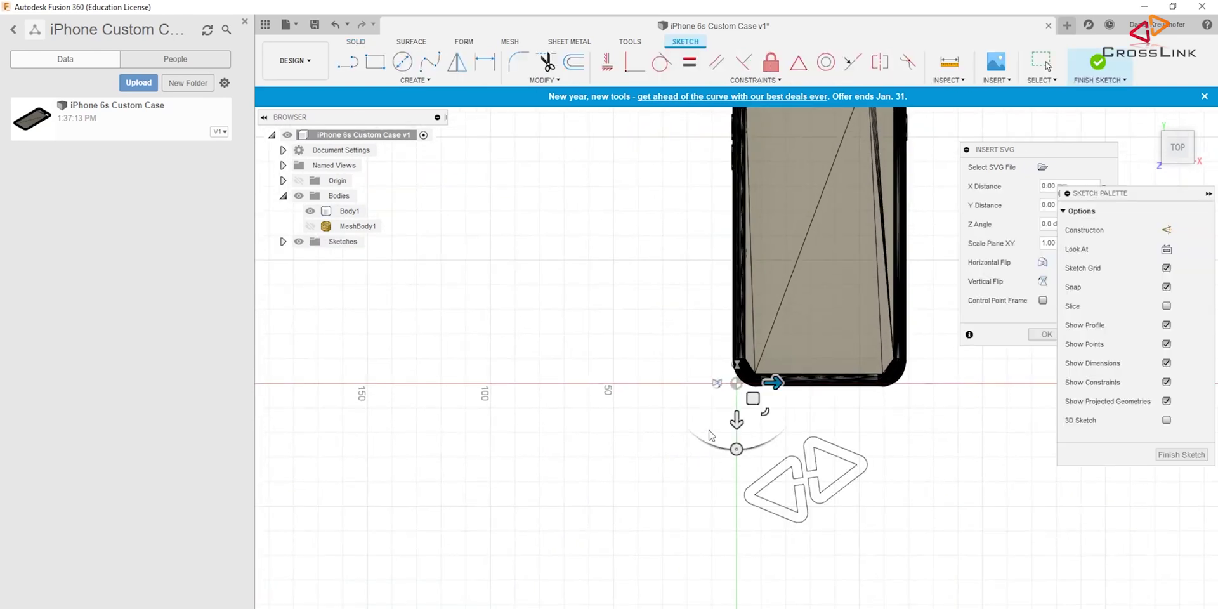
pyautogui.moveTo(753, 398); pyautogui.dragTo(528, 229)
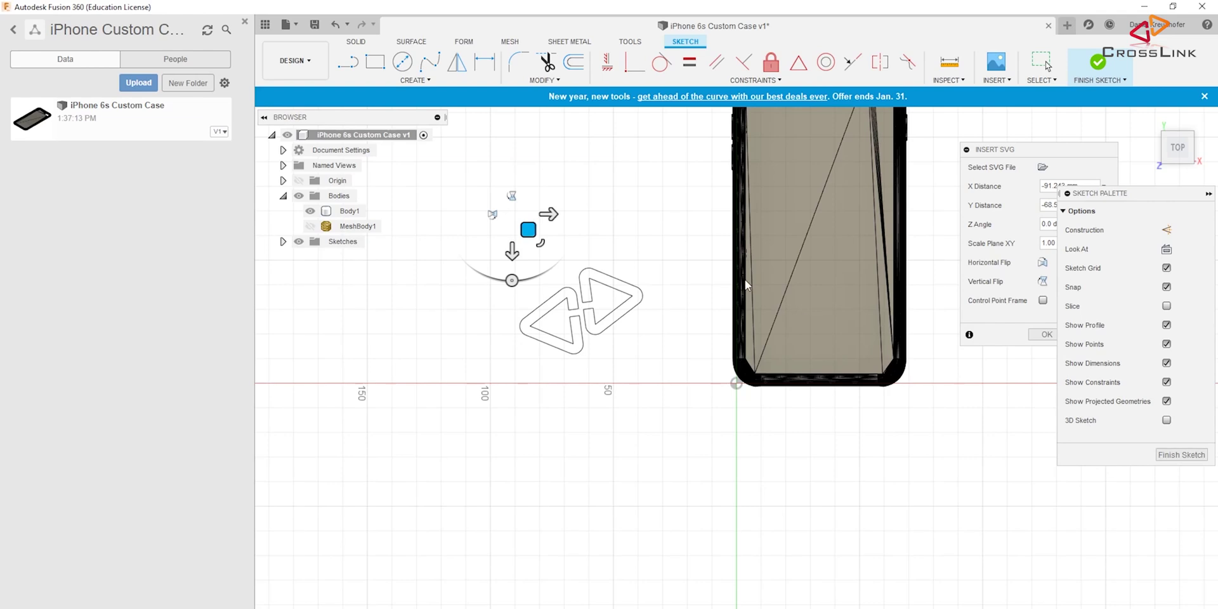
pyautogui.moveTo(528, 230); pyautogui.dragTo(766, 145)
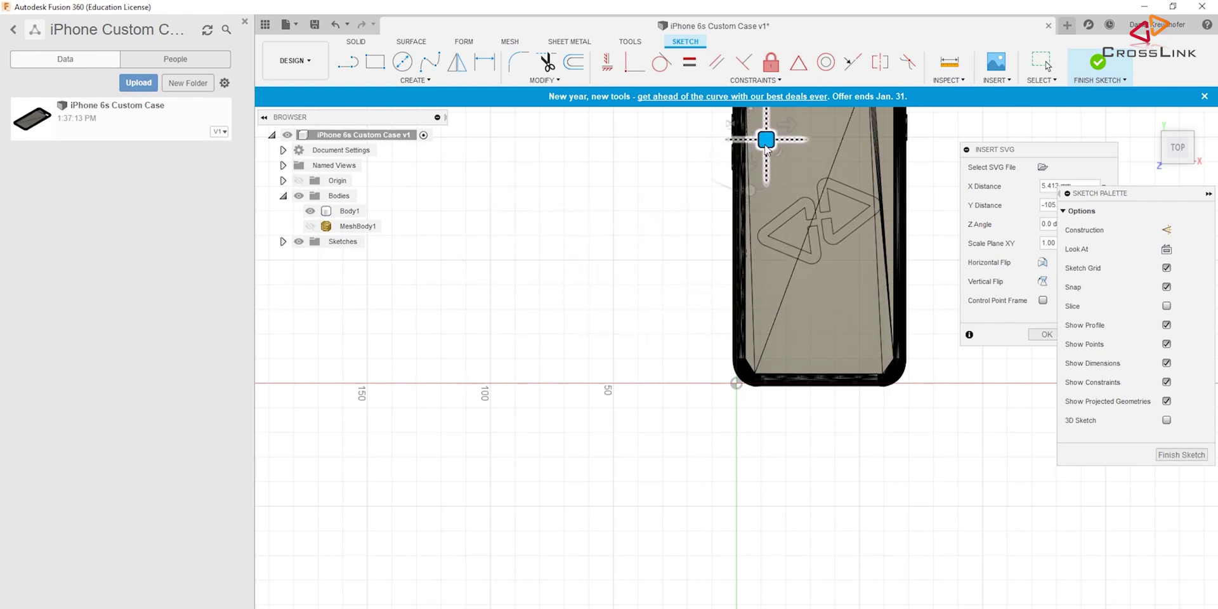
pyautogui.hotkey('ctrl', 'z')
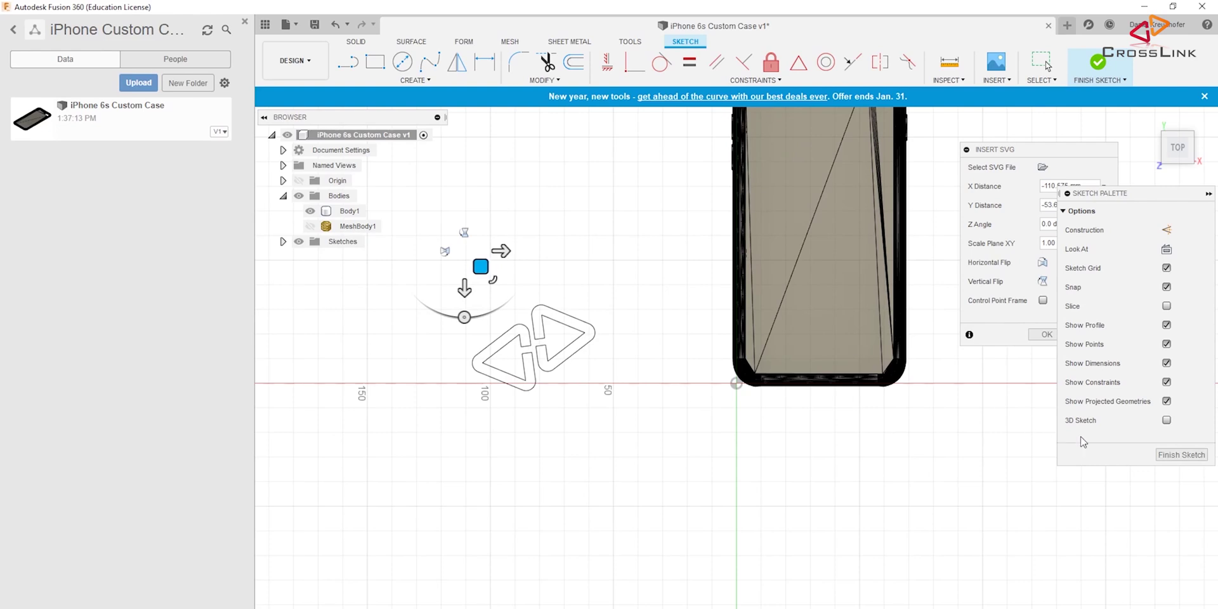
# - Finish the logo sketch and center its closed profiles in the view
pyautogui.click(1182, 454)
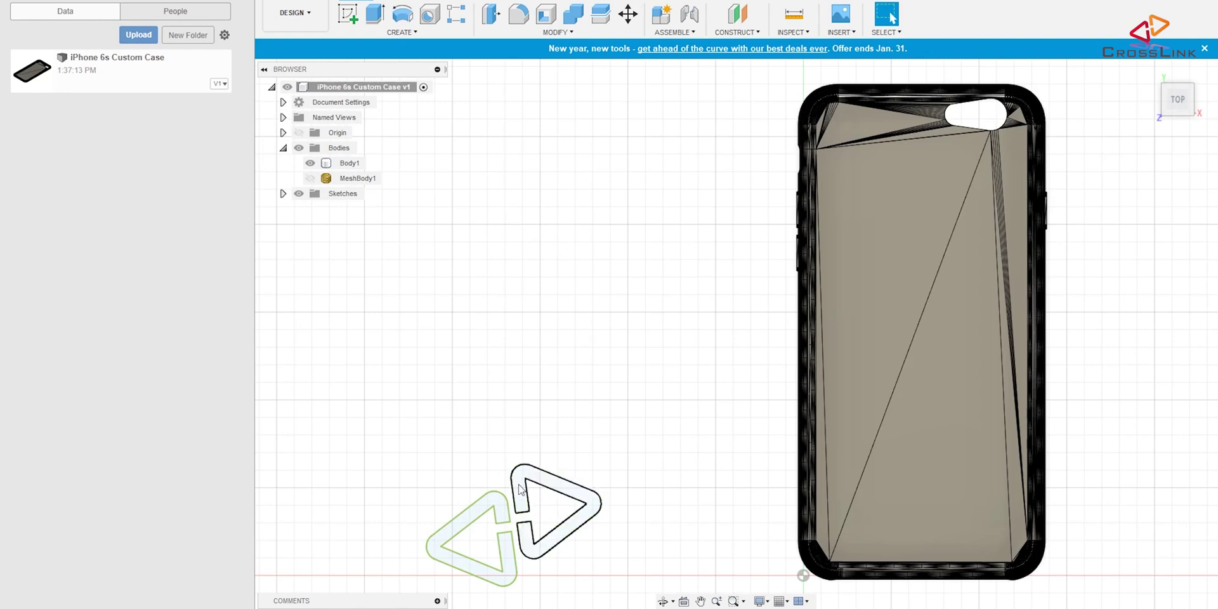
pyautogui.scroll(5, 501, 555)
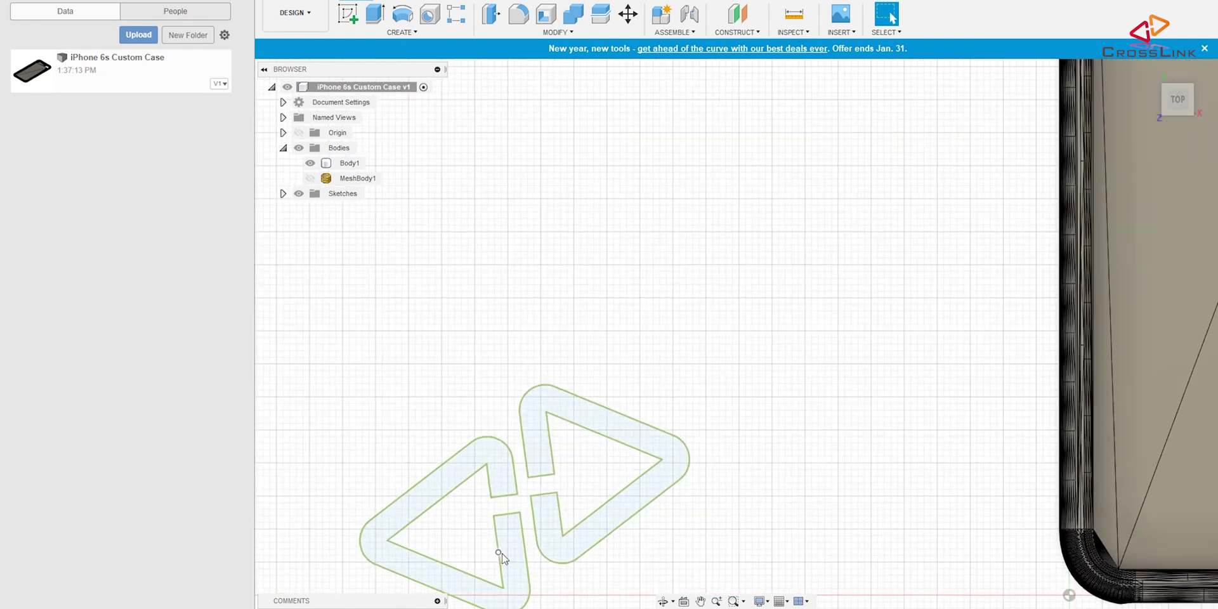
pyautogui.click(700, 601)
pyautogui.moveTo(653, 518); pyautogui.dragTo(767, 416)
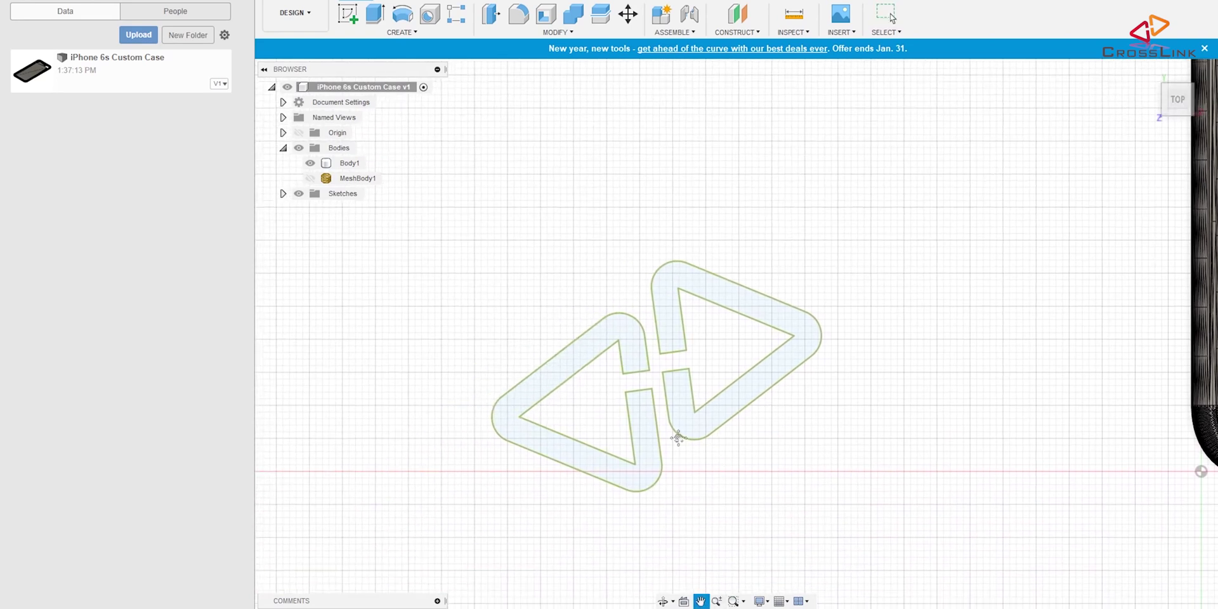
# - Extrude both logo profiles 5 mm into new bodies Body2 and Body3
pyautogui.press('Escape')
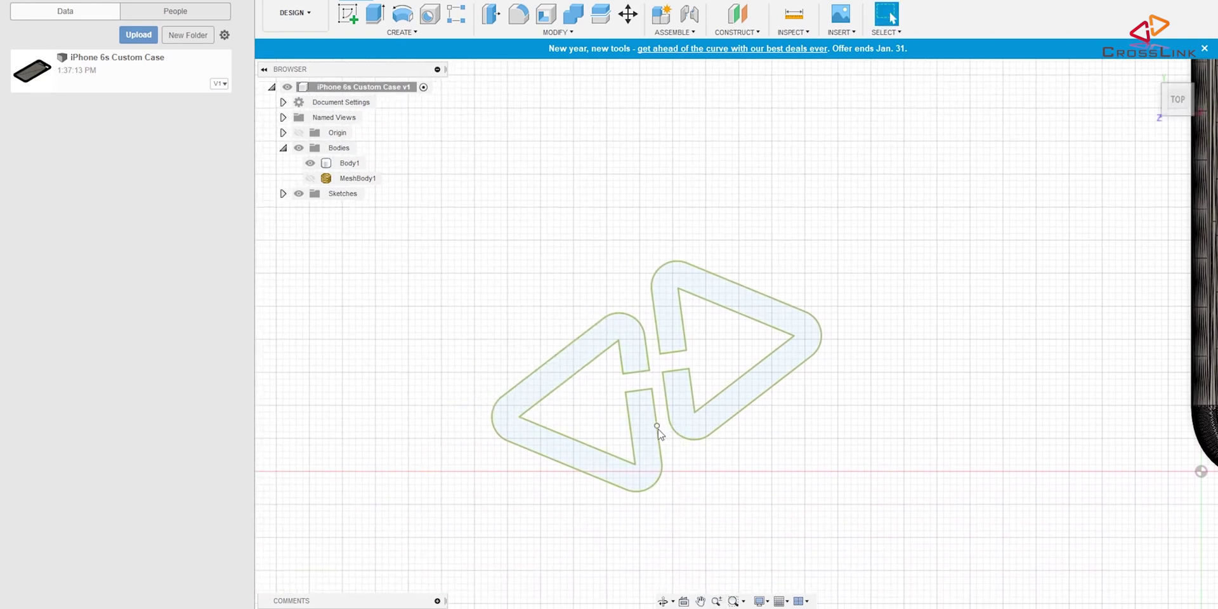
pyautogui.click(399, 32)
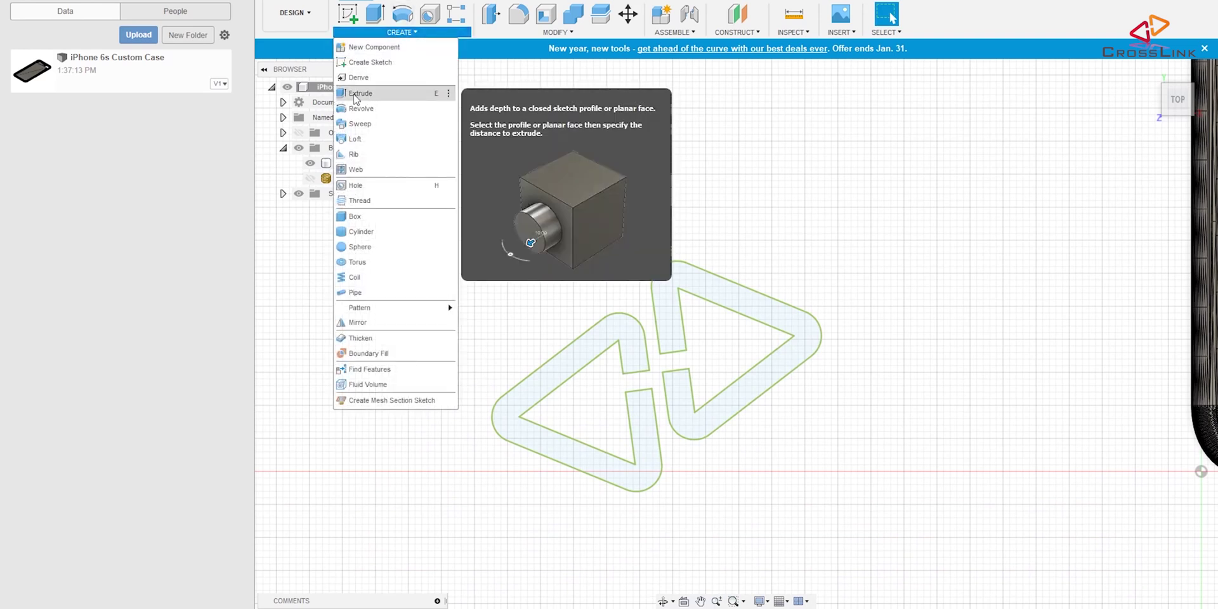
pyautogui.click(359, 93)
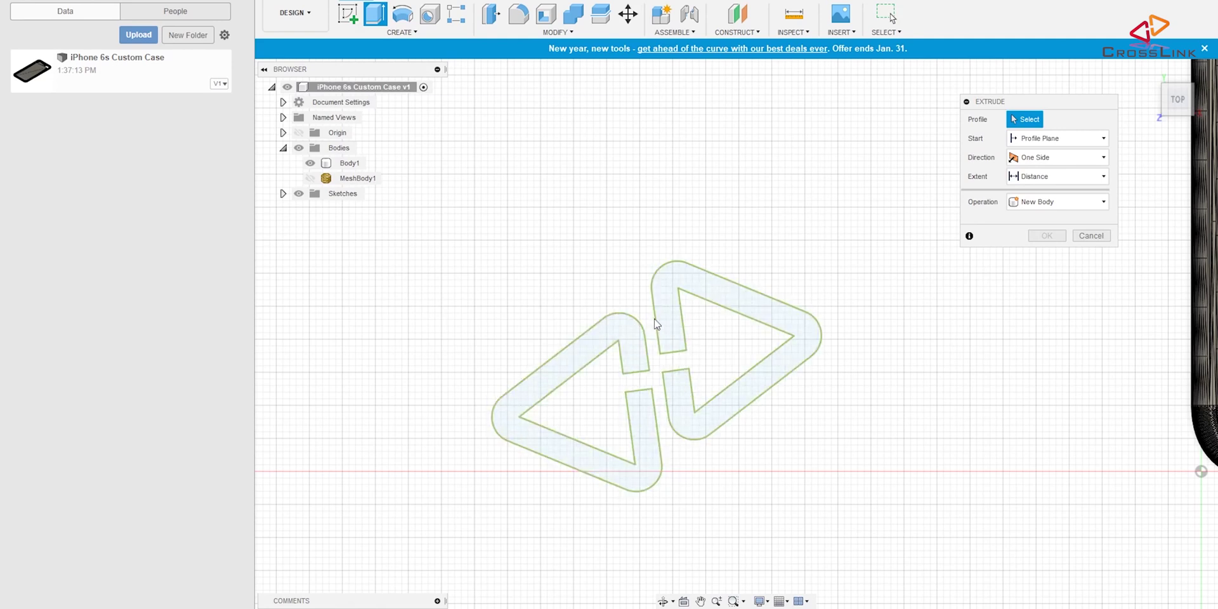
pyautogui.click(632, 353)
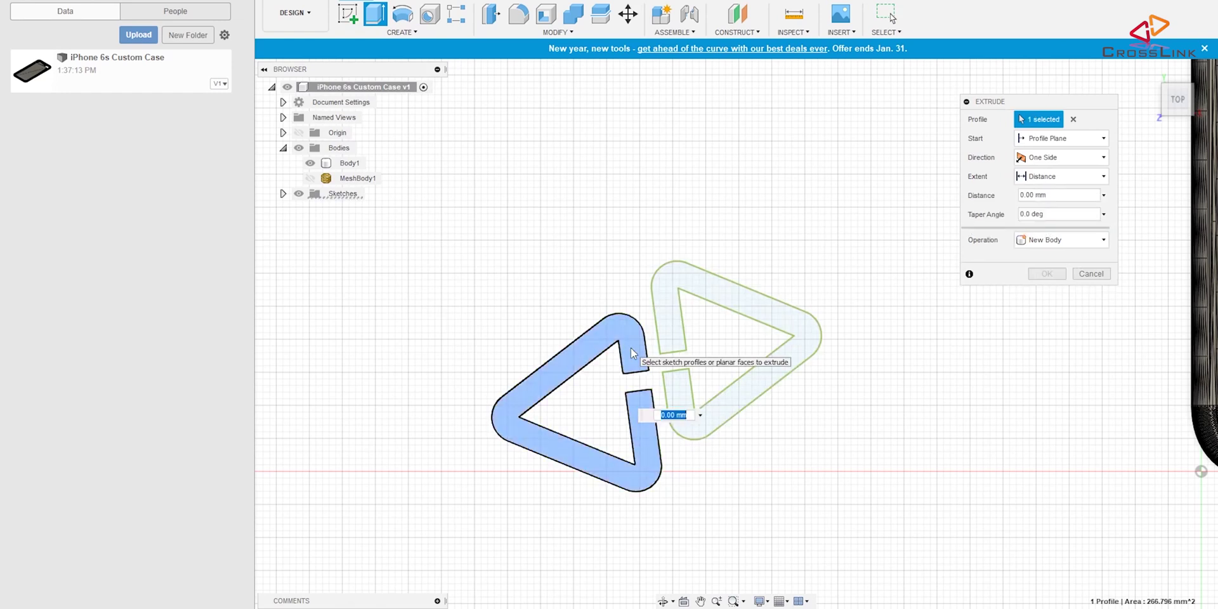
pyautogui.click(673, 328)
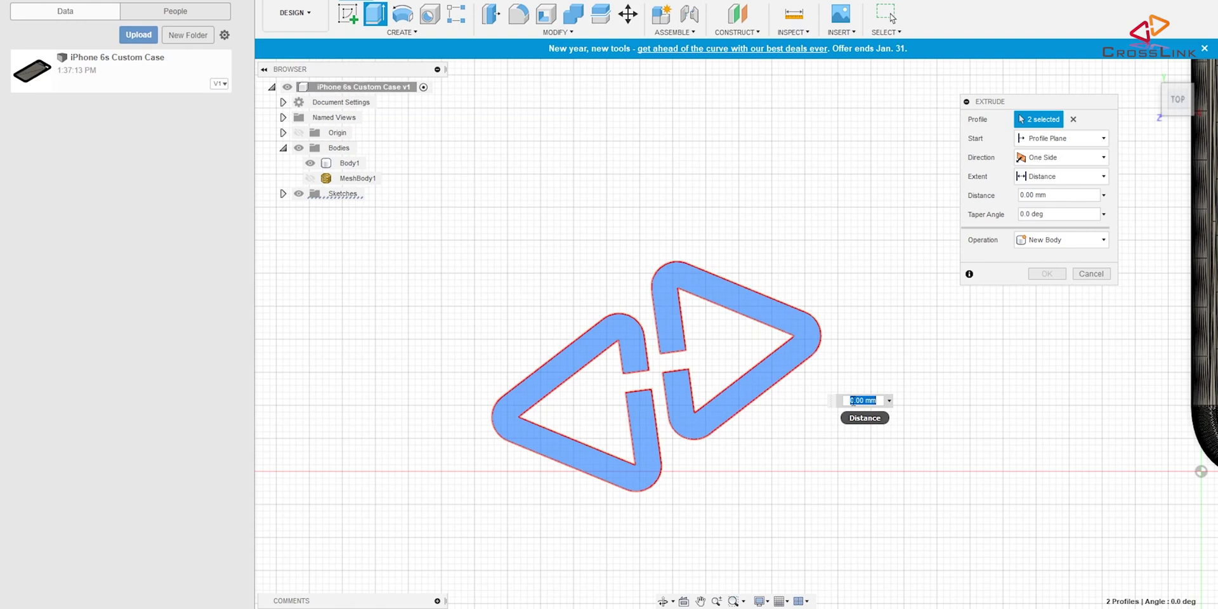
pyautogui.write('5')
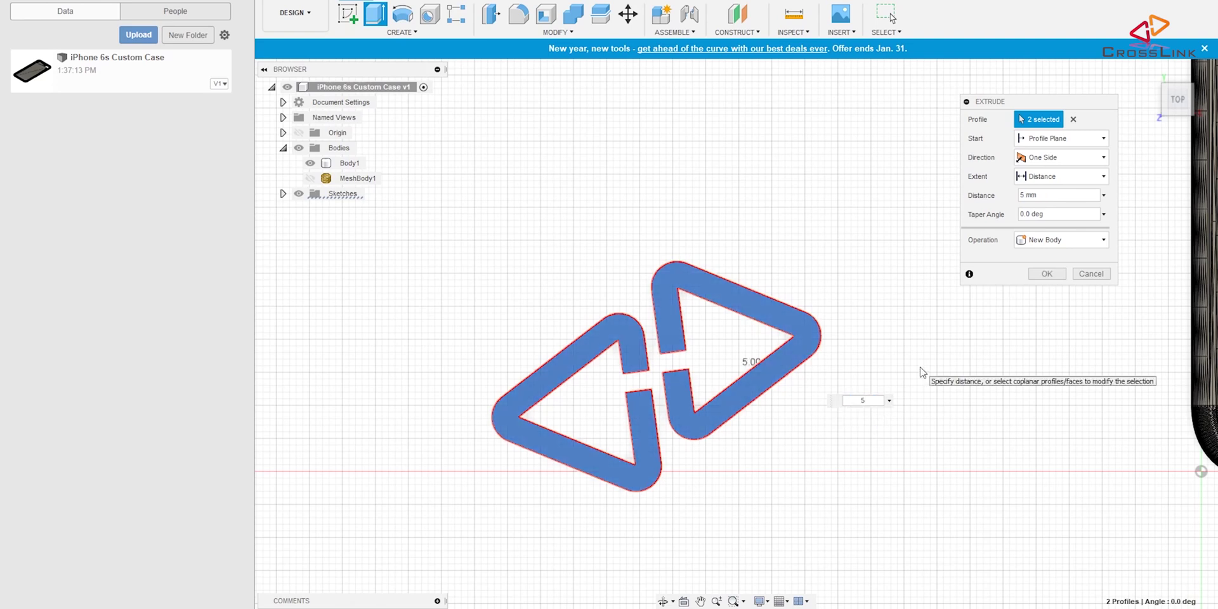
pyautogui.press('Return')
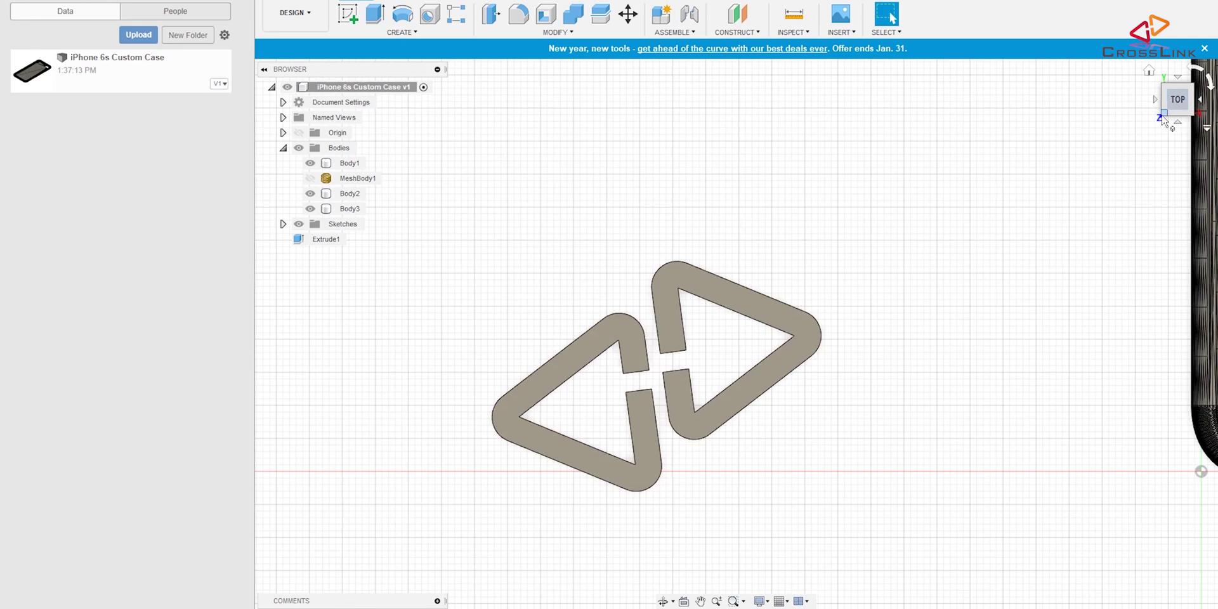
# - From the top view, window-select both logo bodies, Body2 and Body3
pyautogui.moveTo(1172, 109); pyautogui.dragTo(1166, 169)
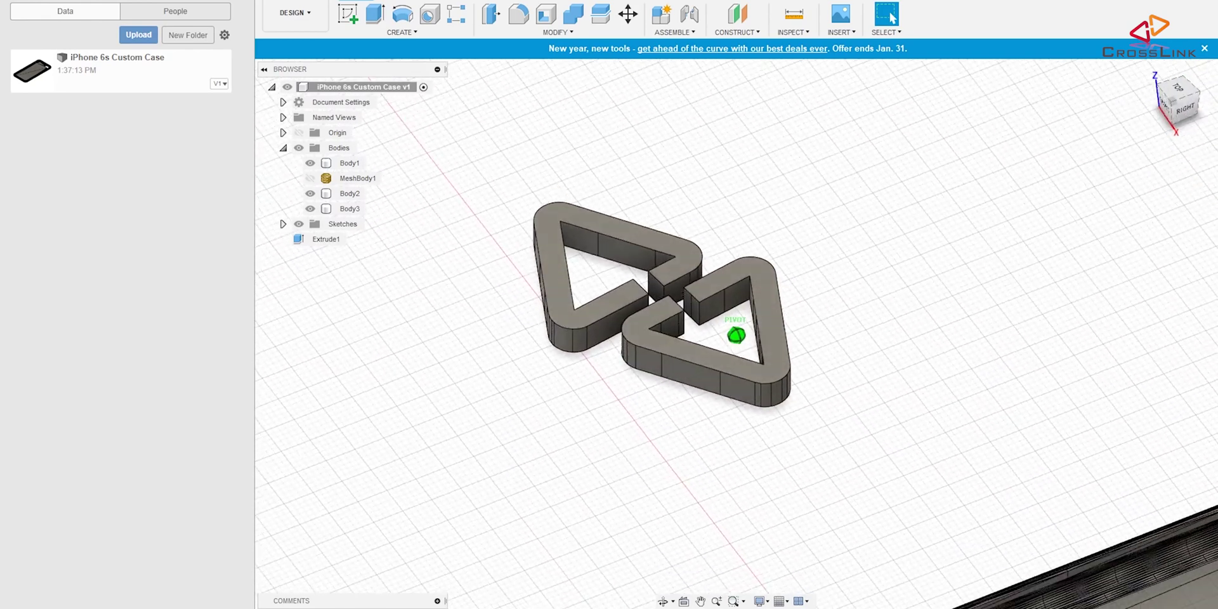
pyautogui.keyDown('shift'); pyautogui.moveTo(736, 335); pyautogui.dragTo(666, 380, button='middle'); pyautogui.keyUp('shift')
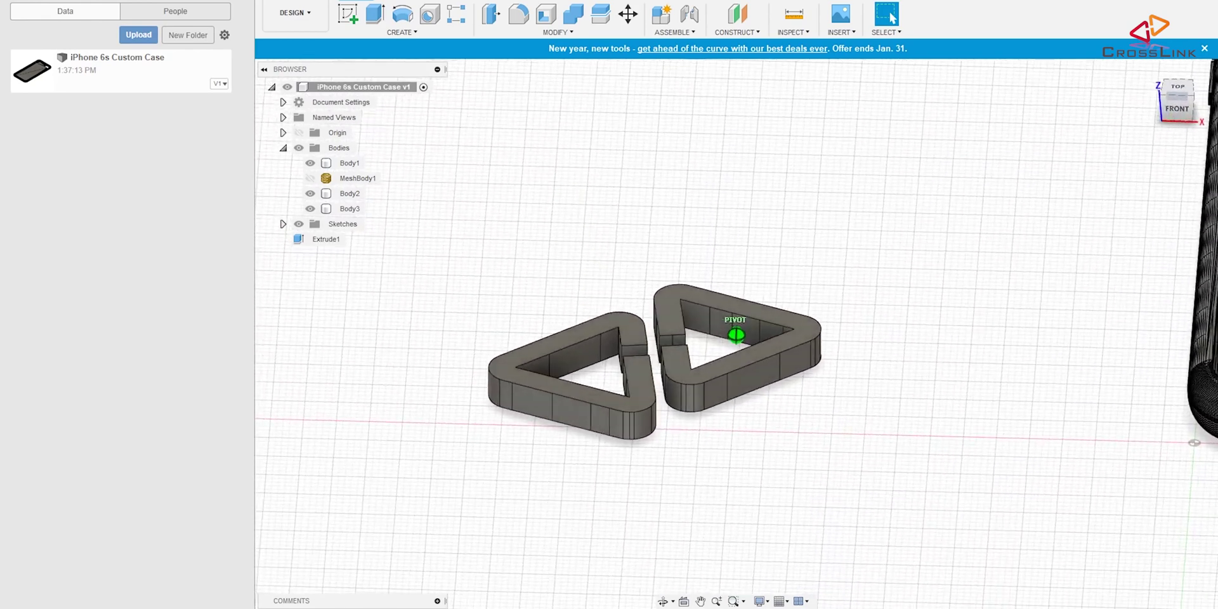
pyautogui.click(350, 194)
pyautogui.click(350, 209)
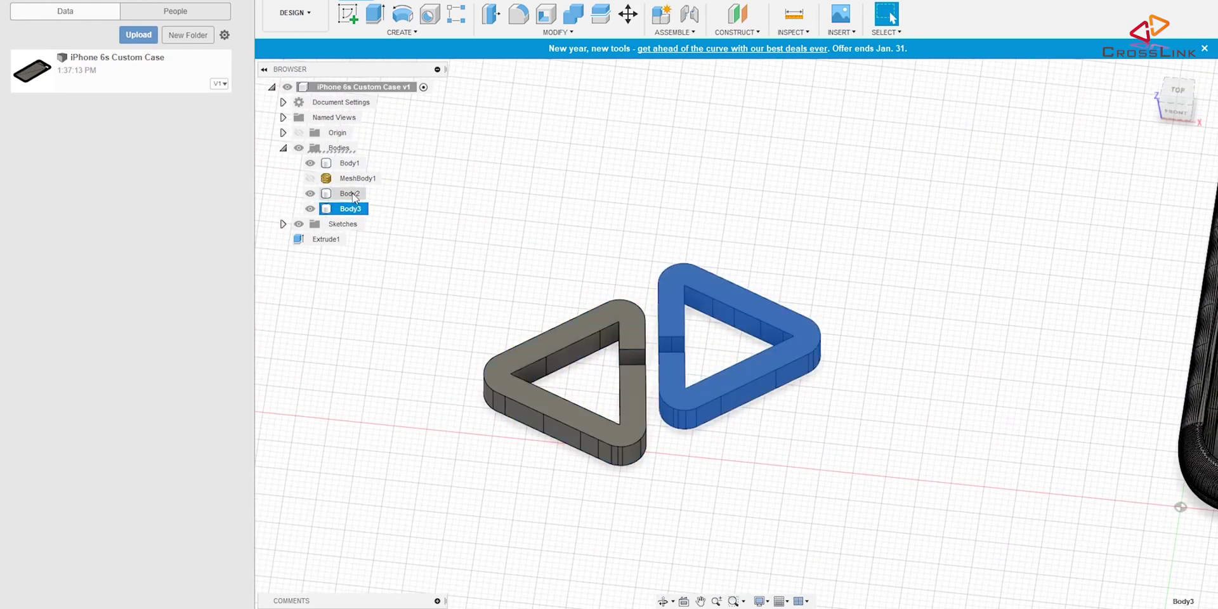
pyautogui.click(351, 194)
pyautogui.click(391, 286)
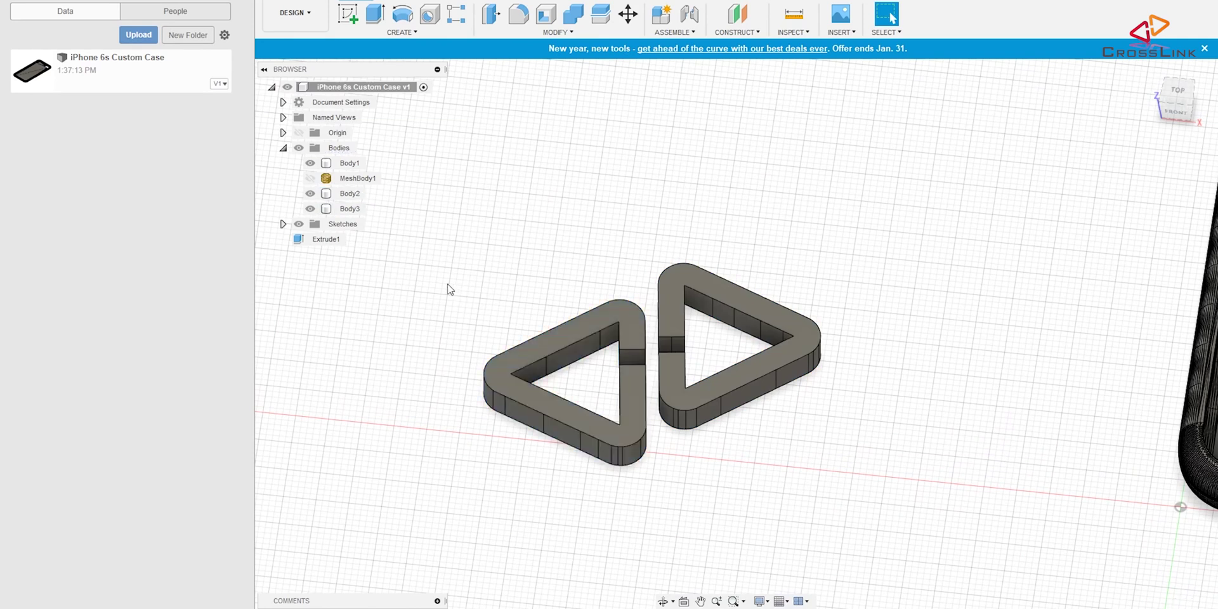
pyautogui.scroll(-5, 449, 286)
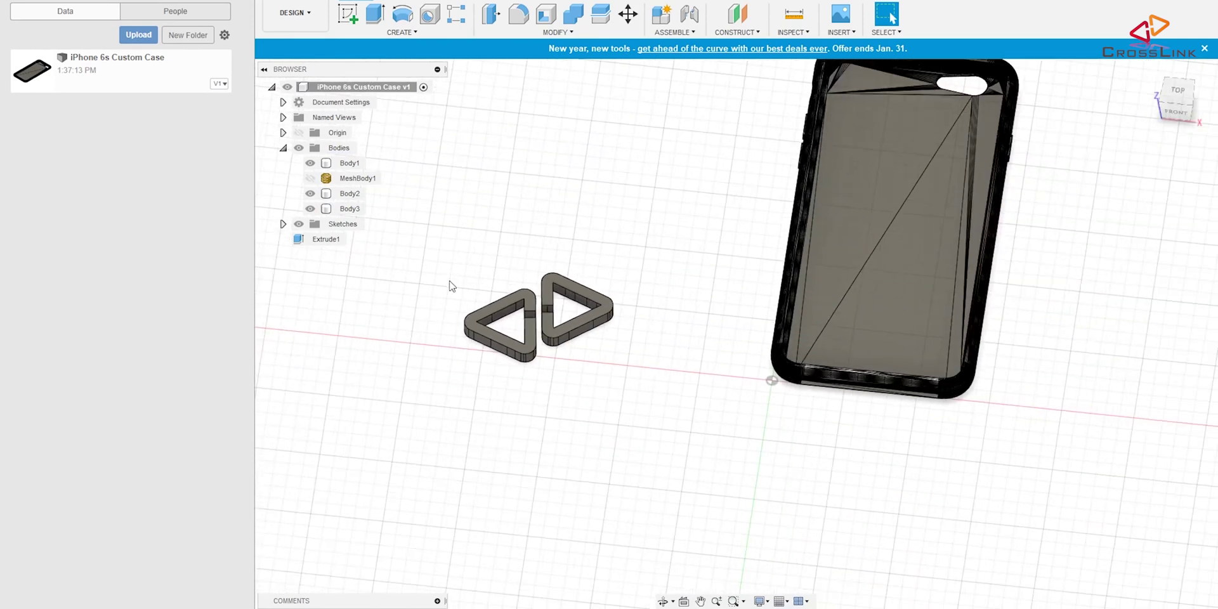
pyautogui.click(1177, 92)
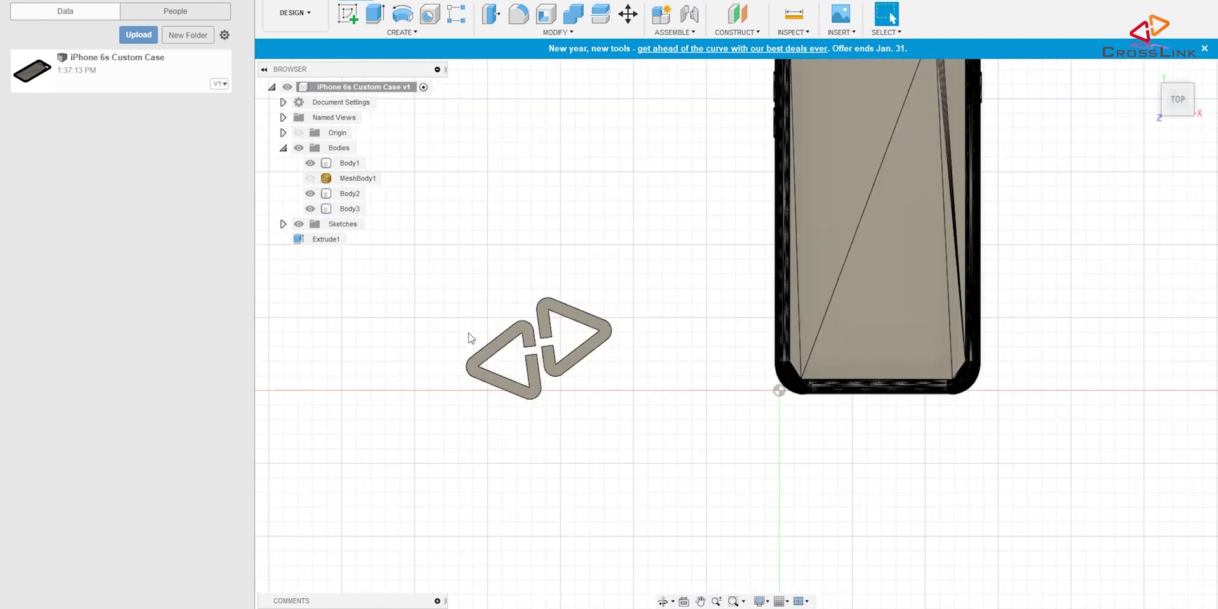
pyautogui.moveTo(427, 260); pyautogui.dragTo(614, 426)
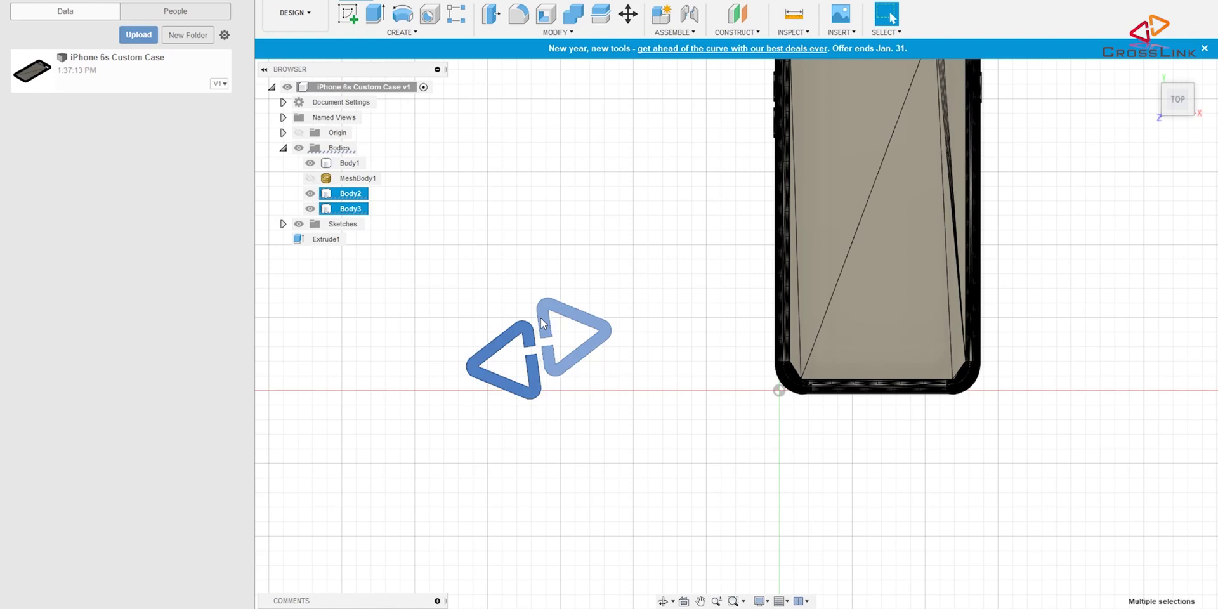
# - Move both logo bodies onto the case back, shifting them 116.496 mm X and 50.451 mm Y
pyautogui.press('m')
pyautogui.moveTo(645, 324); pyautogui.dragTo(1033, 159)
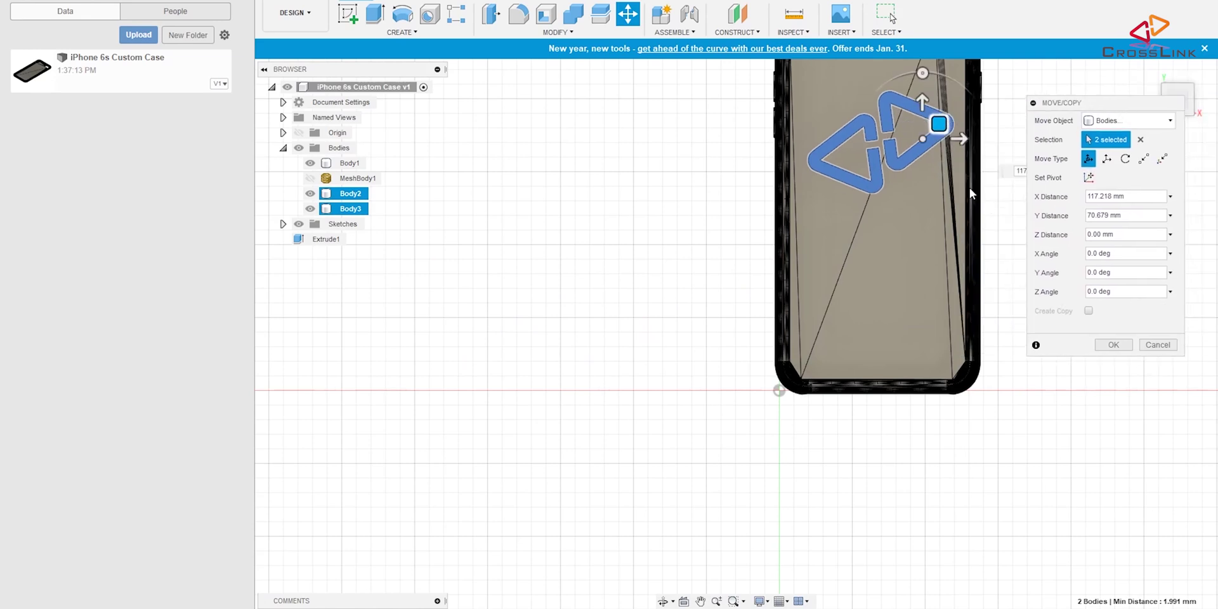
pyautogui.scroll(-3, 916, 169)
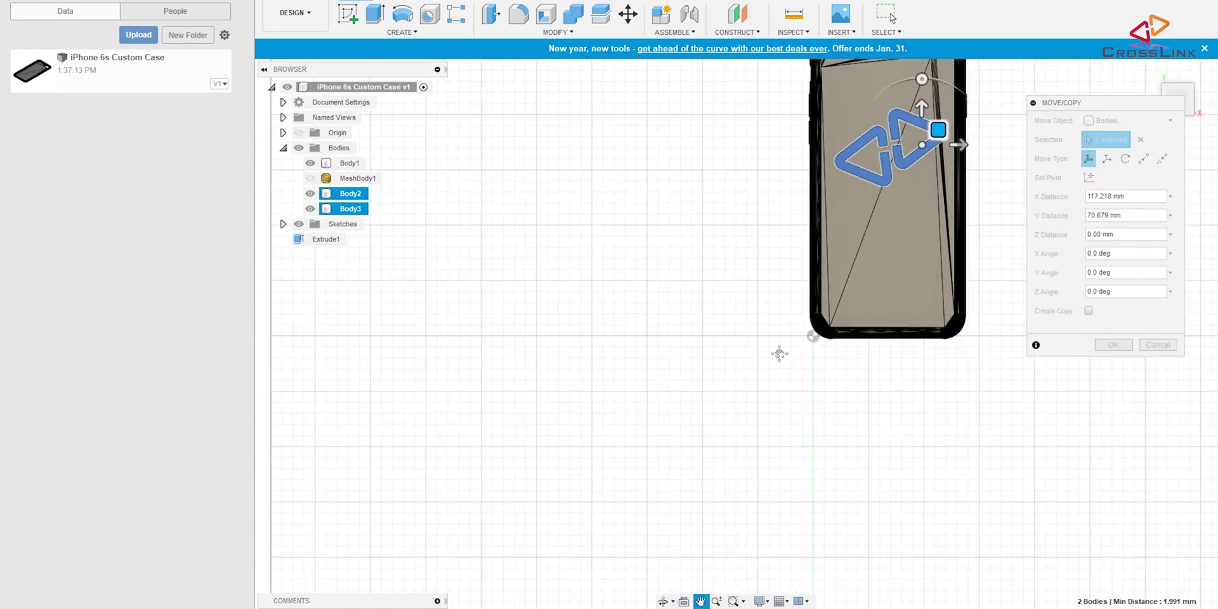
pyautogui.moveTo(780, 354); pyautogui.dragTo(616, 590, button='middle')
pyautogui.scroll(2, 698, 332)
pyautogui.scroll(-2, 670, 395)
pyautogui.scroll(3, 669, 395)
pyautogui.moveTo(742, 247); pyautogui.dragTo(743, 274)
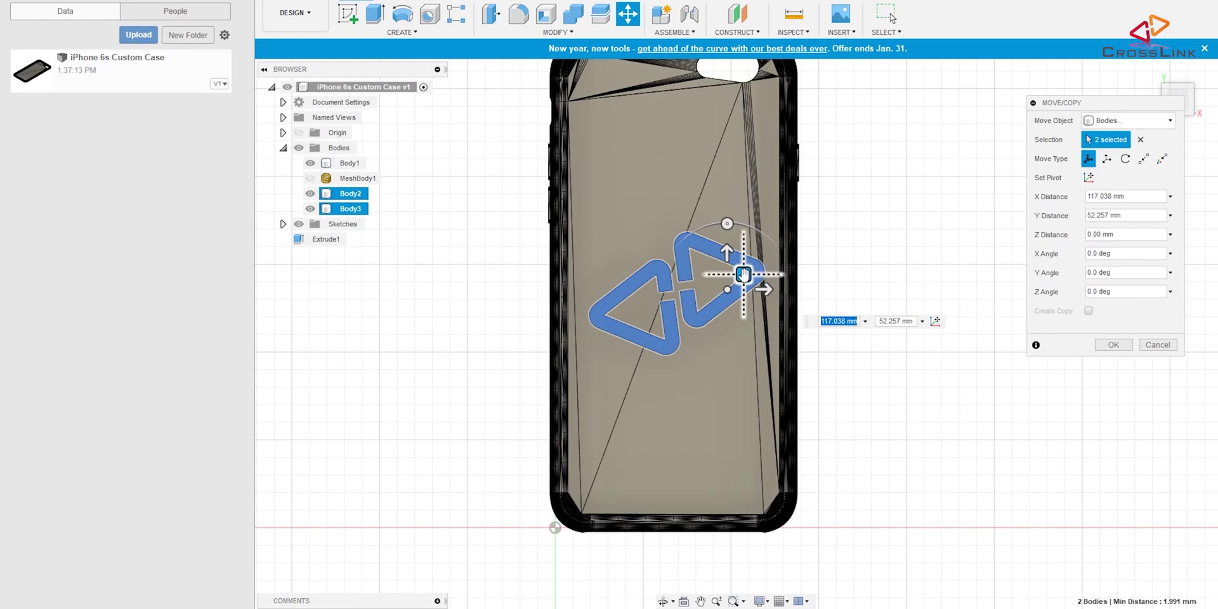
pyautogui.moveTo(744, 274); pyautogui.dragTo(741, 281)
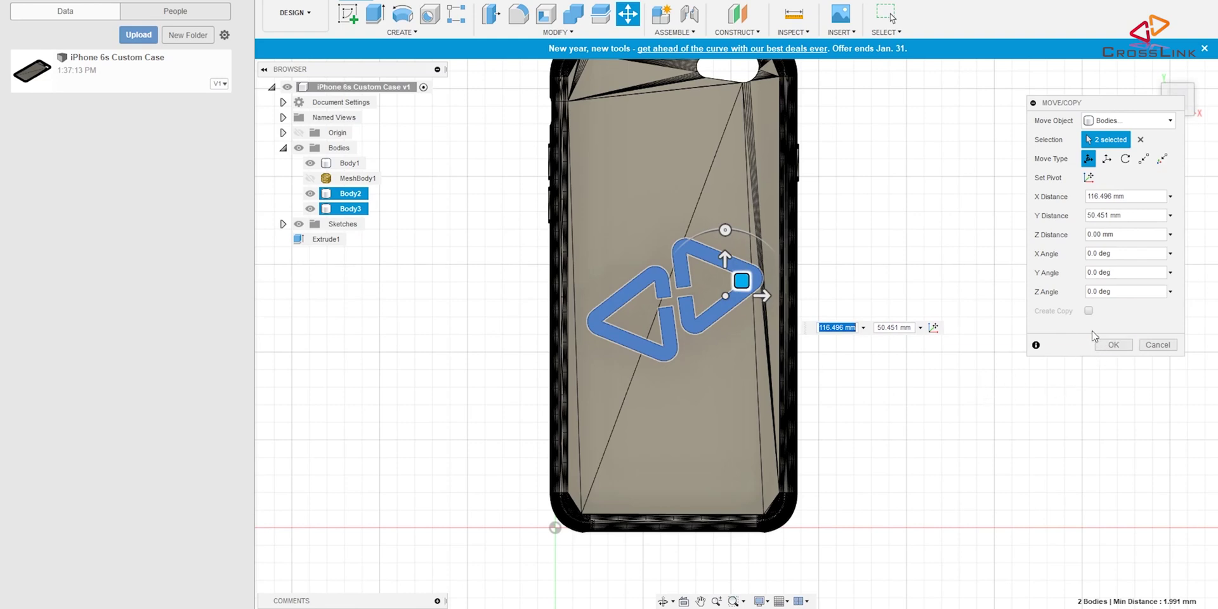
pyautogui.click(1113, 345)
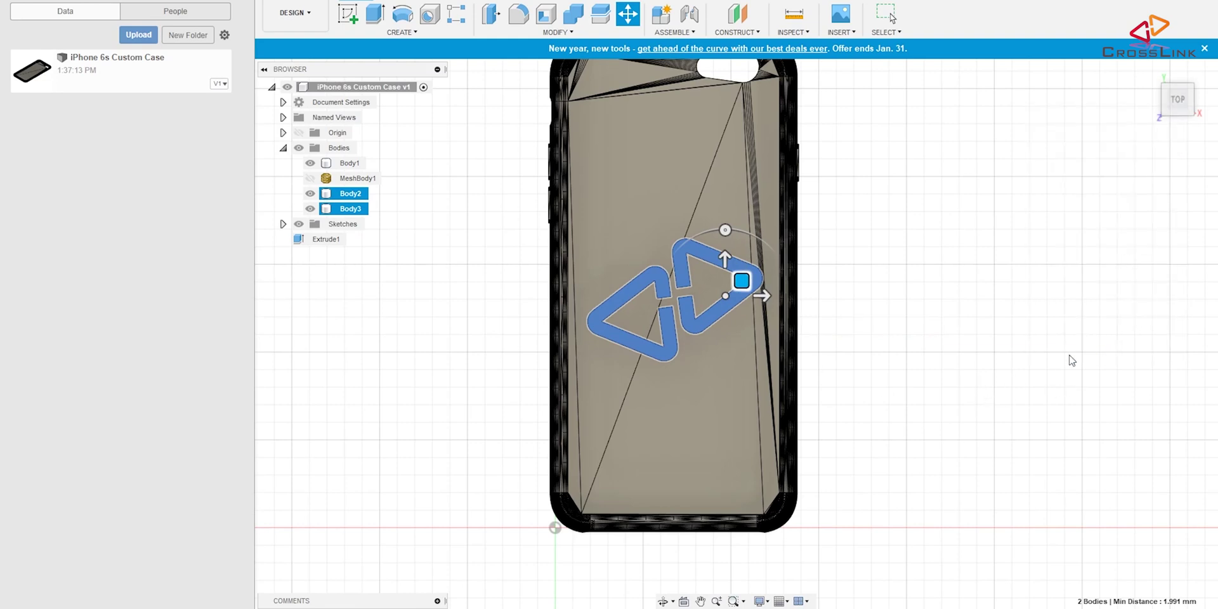
pyautogui.click(1165, 119)
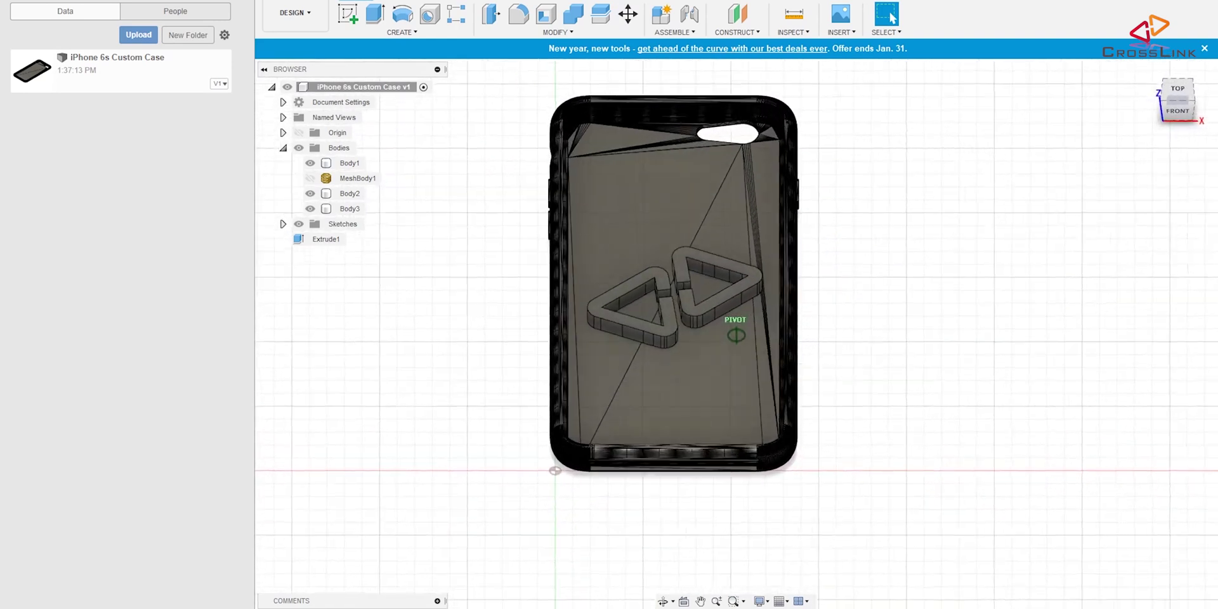
# - Lower both logo bodies 3 mm in Z so they sink into the case back
pyautogui.keyDown('shift'); pyautogui.moveTo(780, 191); pyautogui.dragTo(806, 155, button='middle'); pyautogui.keyUp('shift')
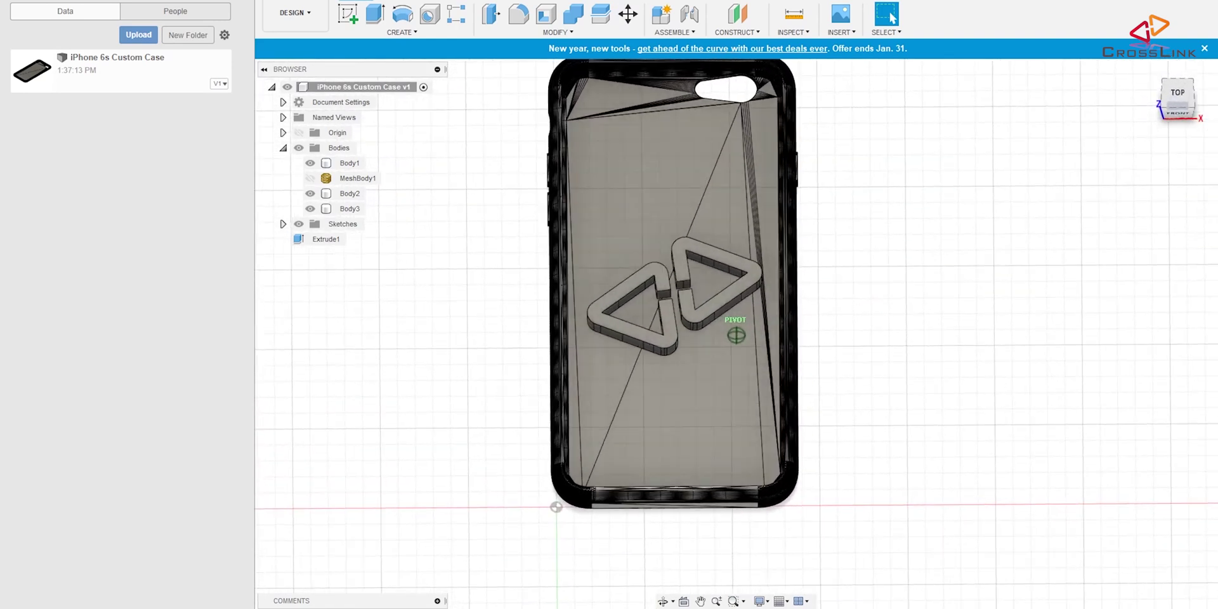
pyautogui.click(349, 193)
pyautogui.keyDown('ctrl'); pyautogui.click(347, 209); pyautogui.keyUp('ctrl')
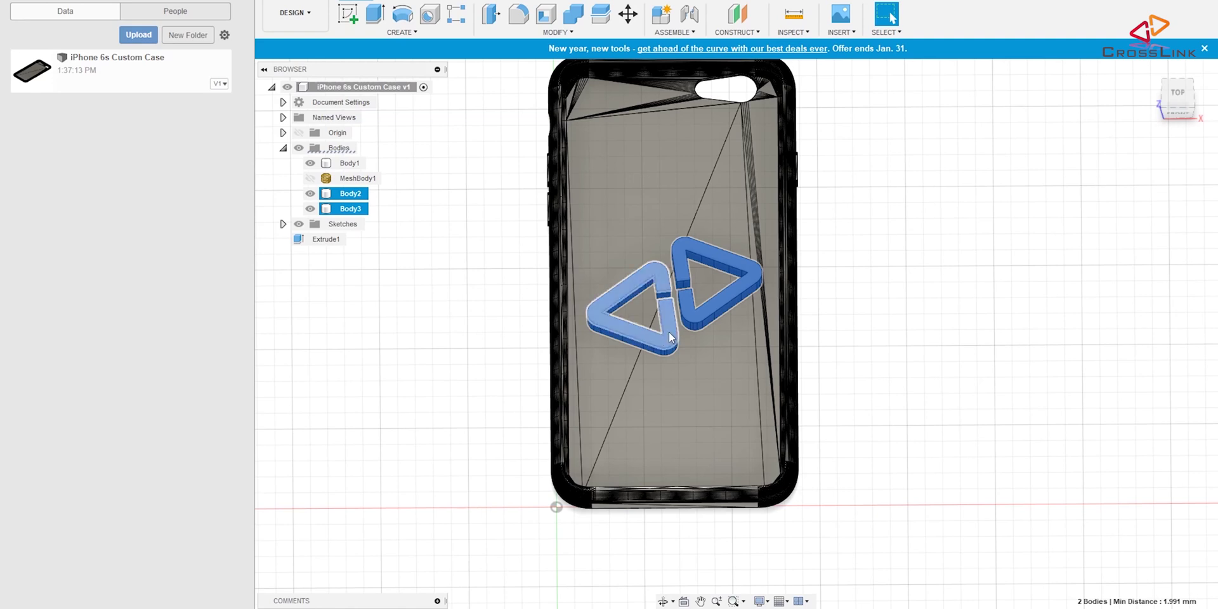
pyautogui.press('m')
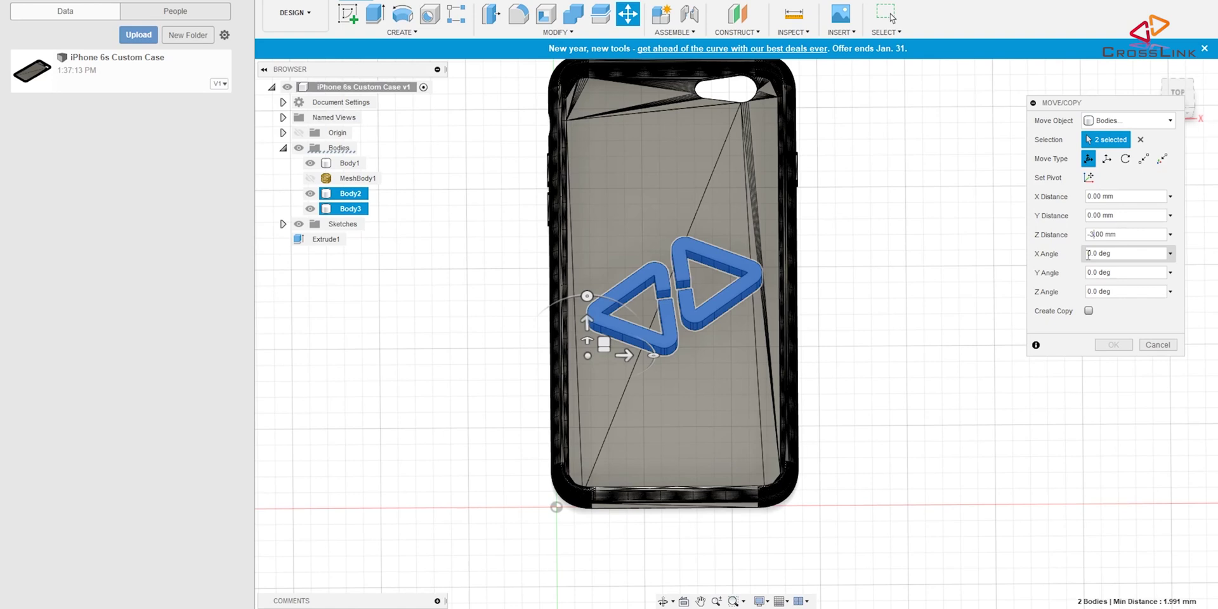
pyautogui.click(1115, 346)
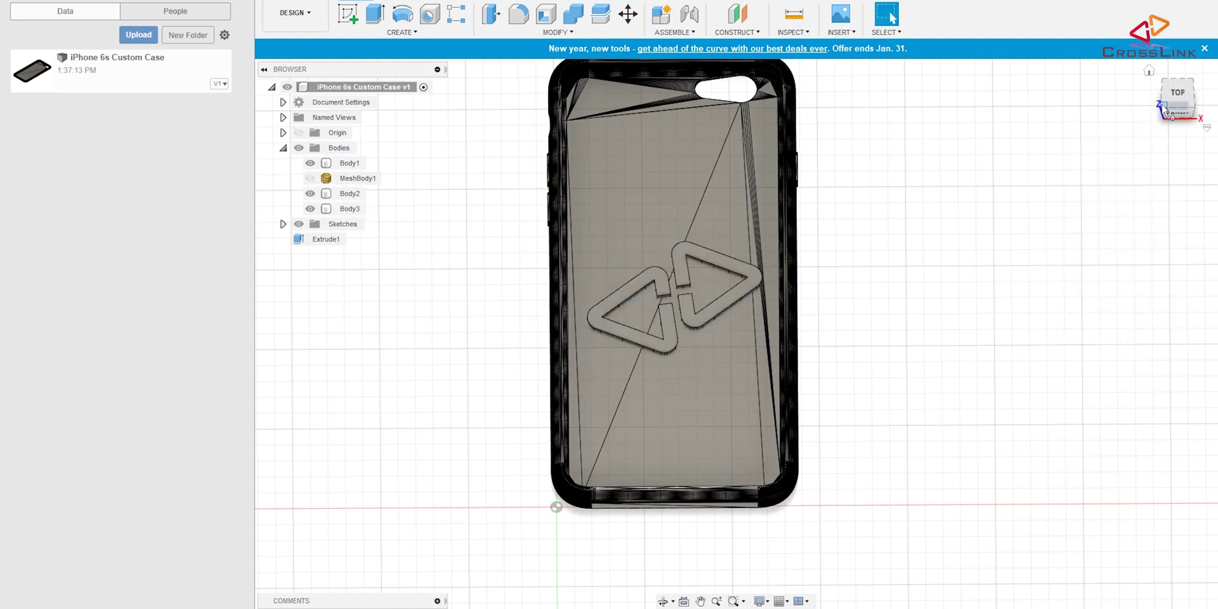
pyautogui.click(1165, 111)
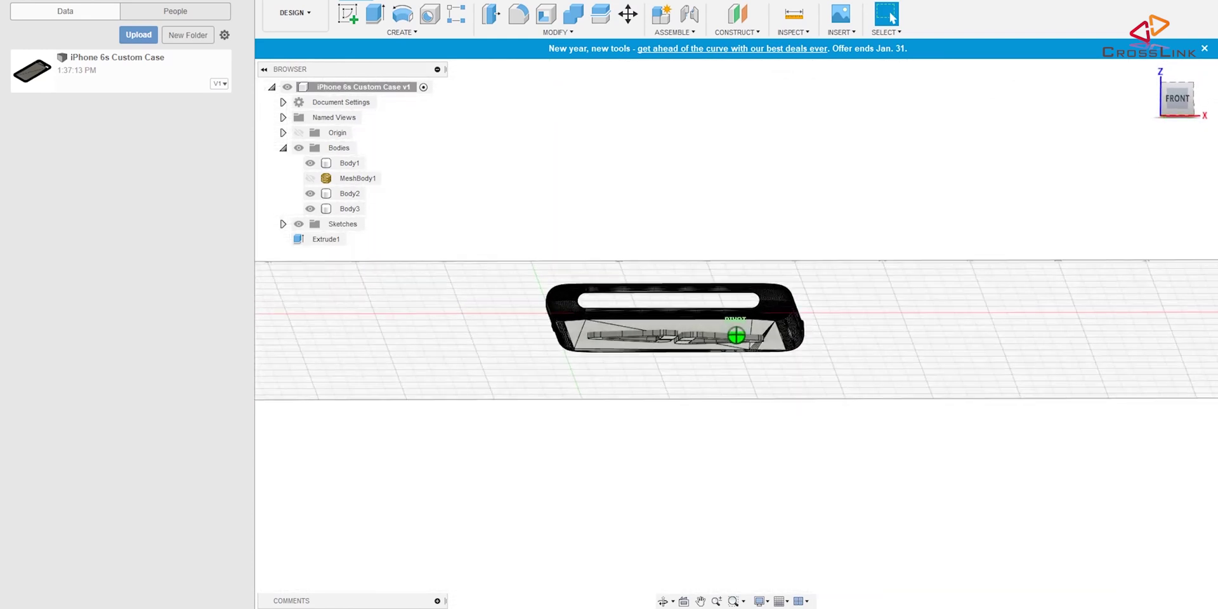
pyautogui.keyDown('shift'); pyautogui.moveTo(736, 335); pyautogui.dragTo(750, 438, button='middle'); pyautogui.keyUp('shift')
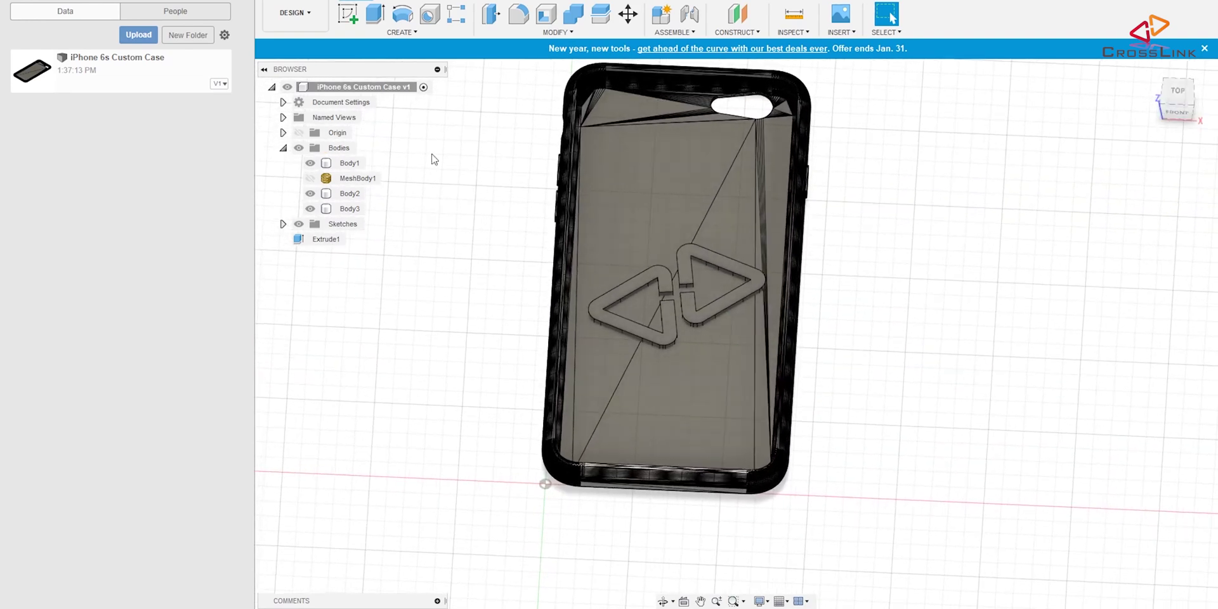
# - Combine with Cut, using Body2 and Body3 to cut the logo out of case Body1
pyautogui.click(400, 32)
pyautogui.click(580, 33)
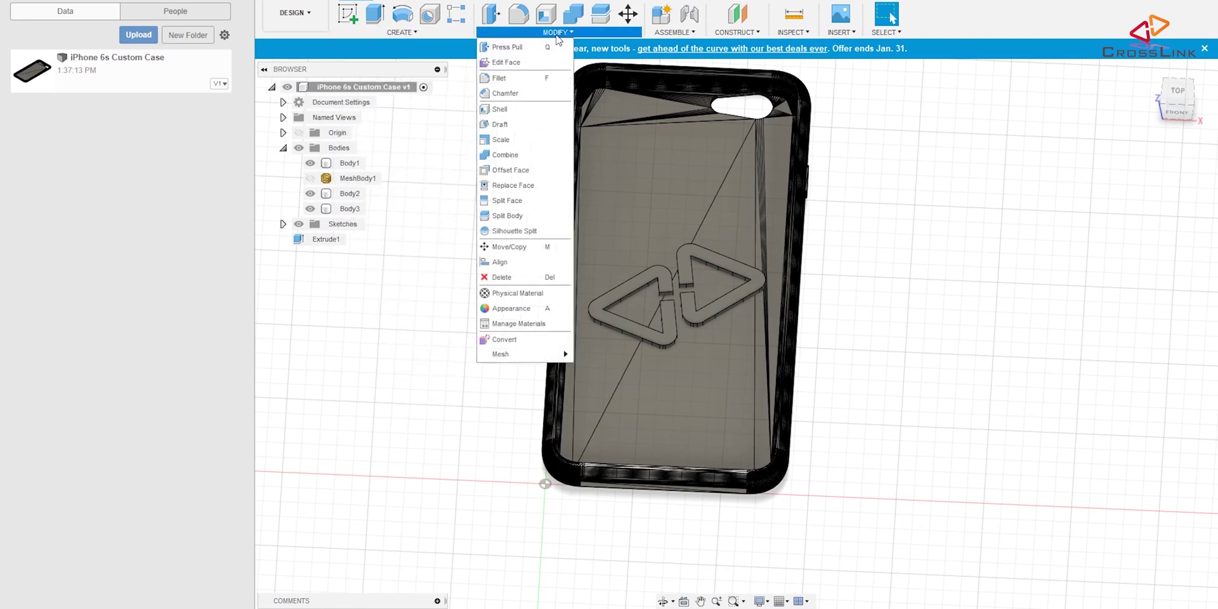
pyautogui.click(501, 155)
pyautogui.click(1111, 160)
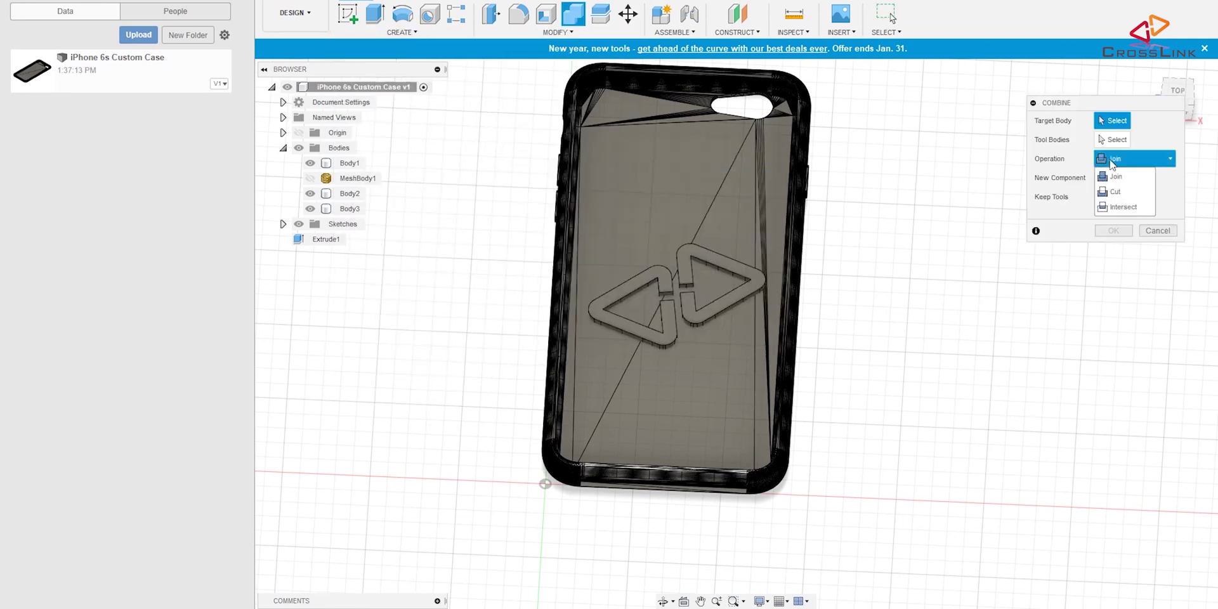
pyautogui.click(1116, 191)
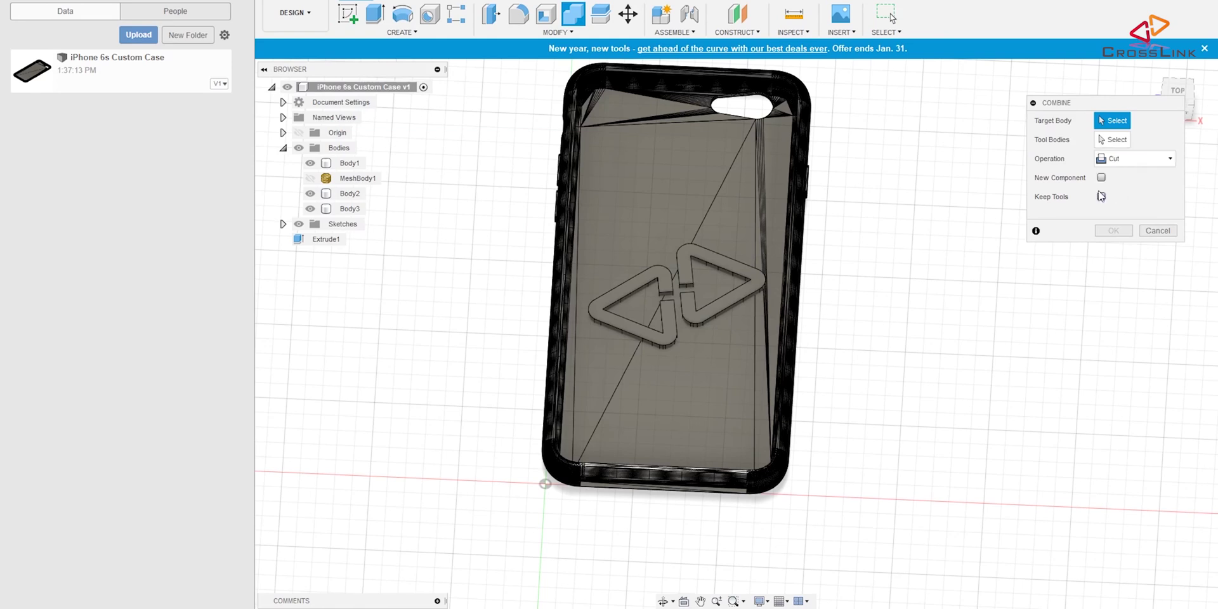
pyautogui.click(342, 165)
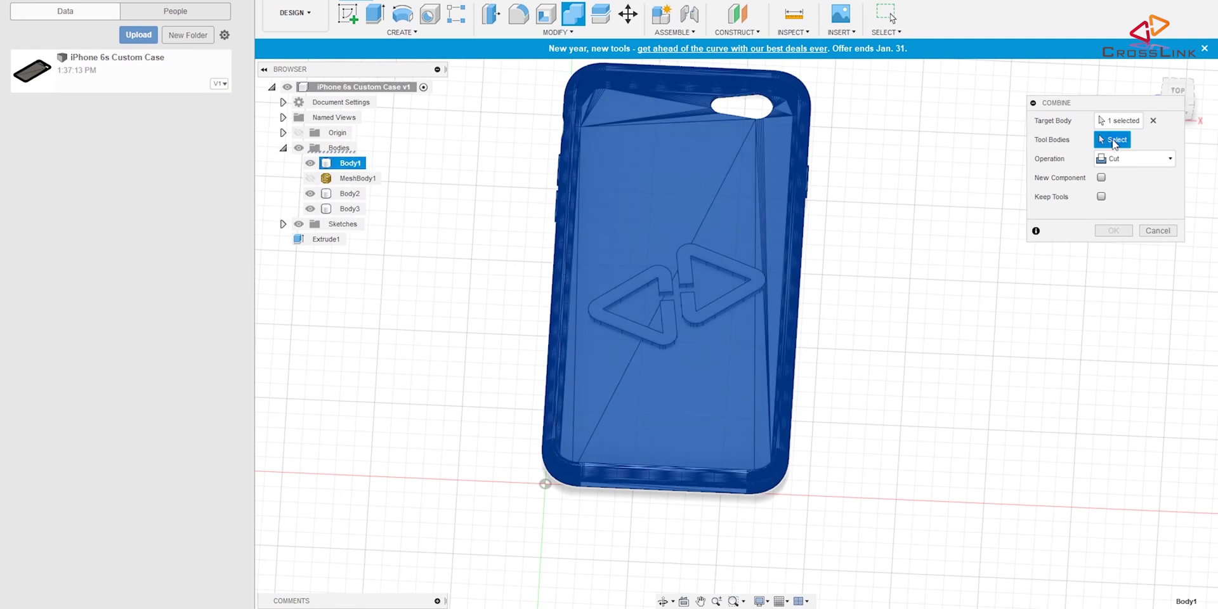
pyautogui.click(350, 194)
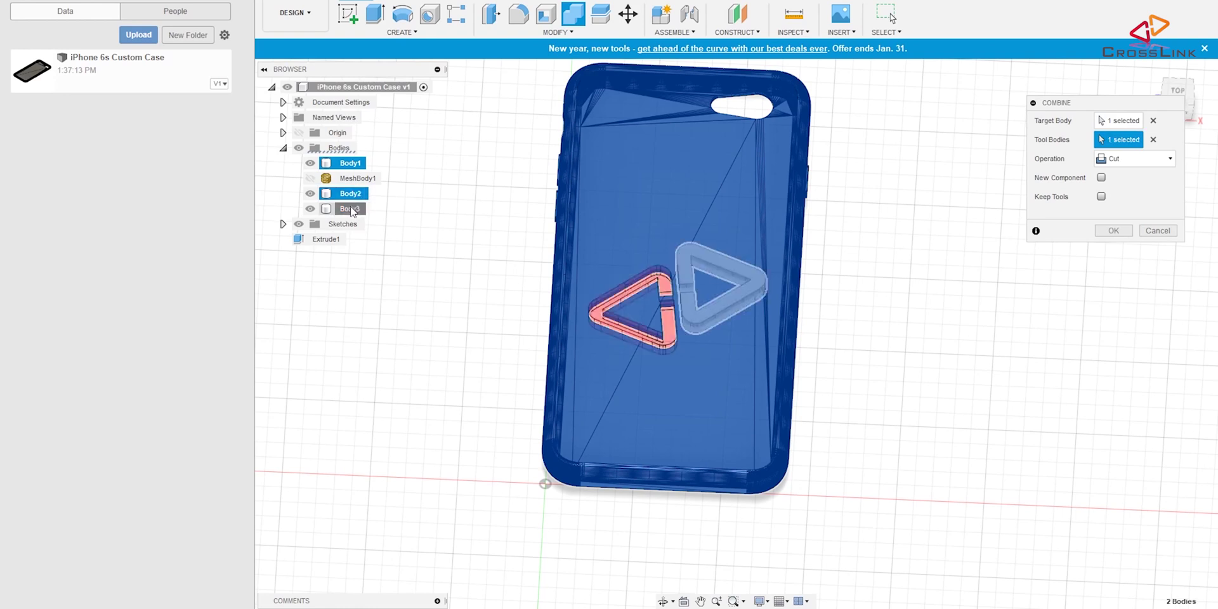
pyautogui.click(350, 209)
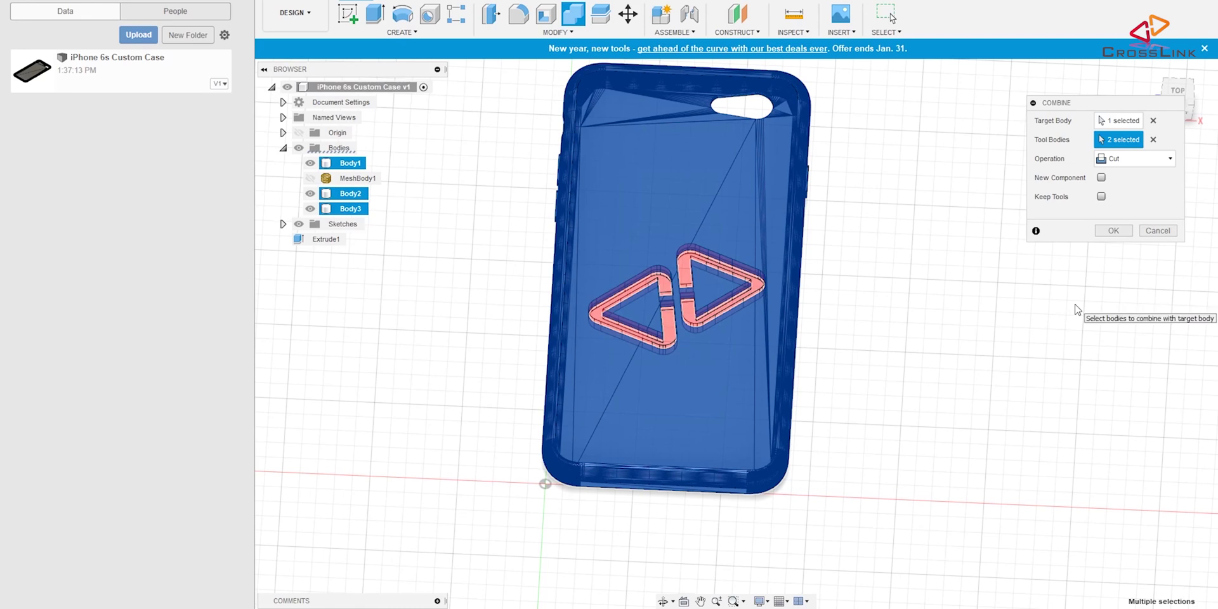
pyautogui.click(1114, 230)
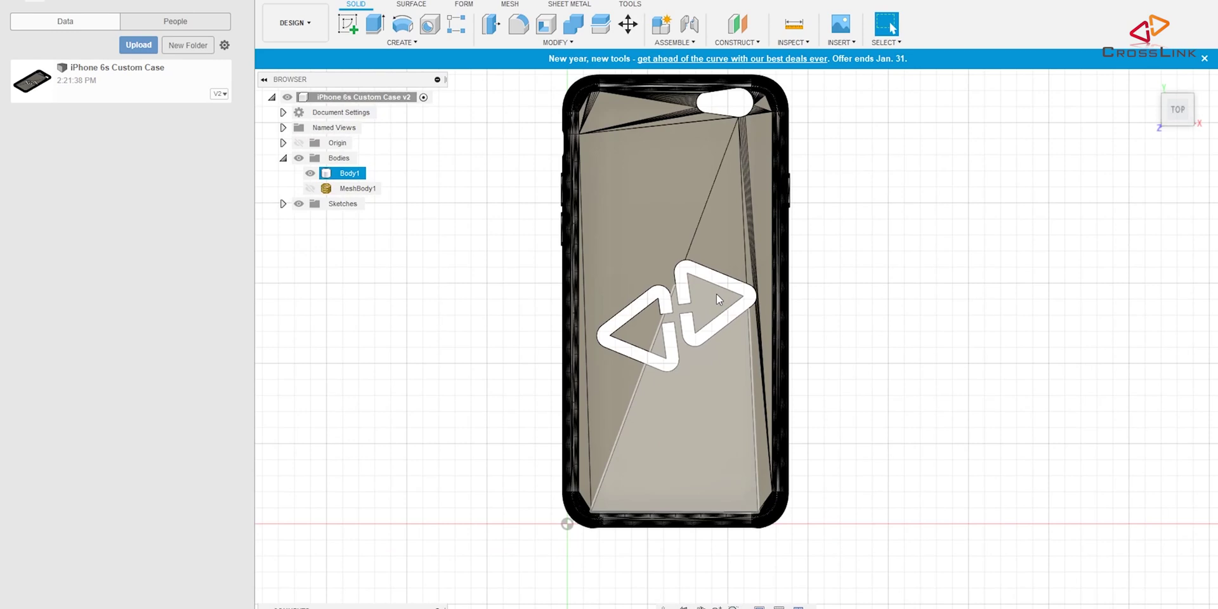
# - Export the root component as a binary STL with High refinement, bringing up the save window
pyautogui.press('Escape')
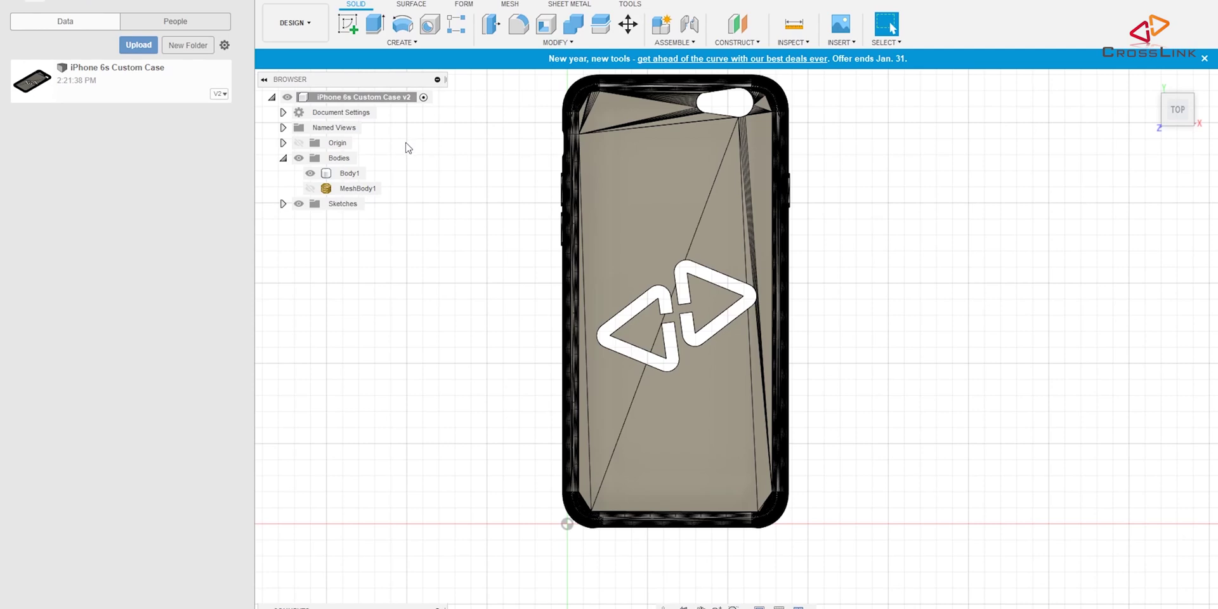
pyautogui.rightClick(339, 96)
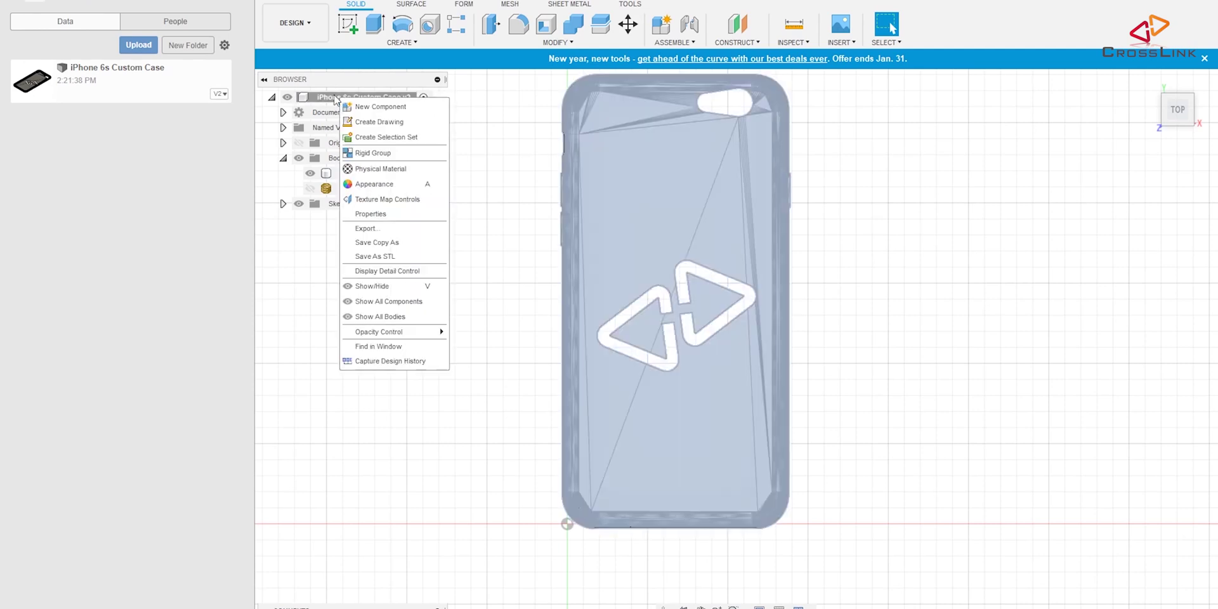
pyautogui.click(370, 256)
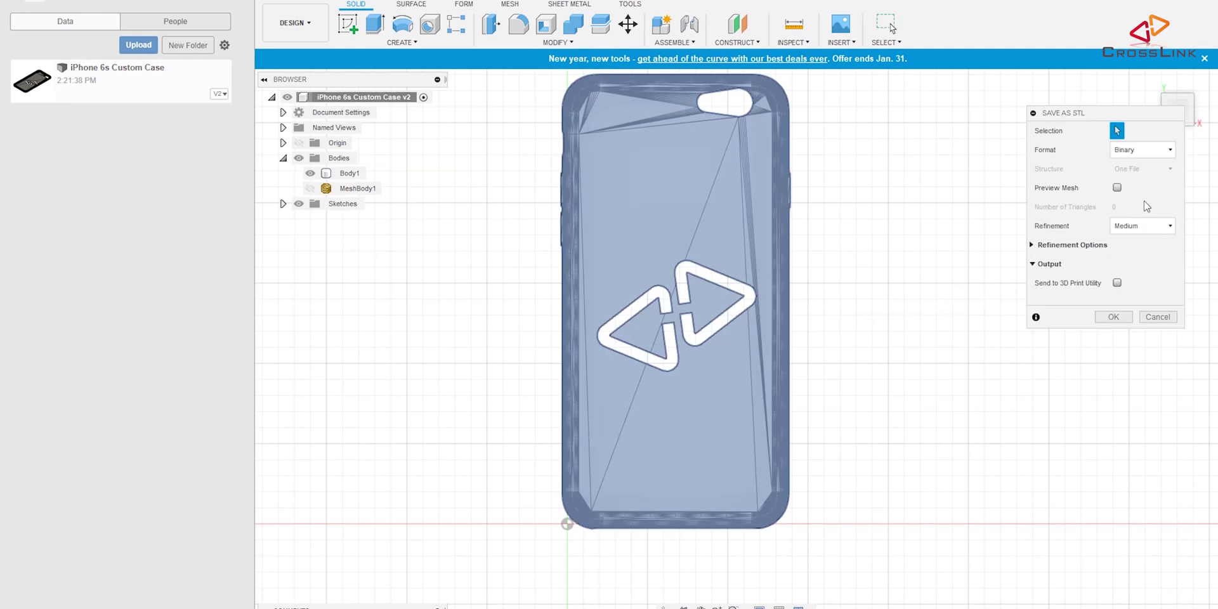
pyautogui.click(1144, 232)
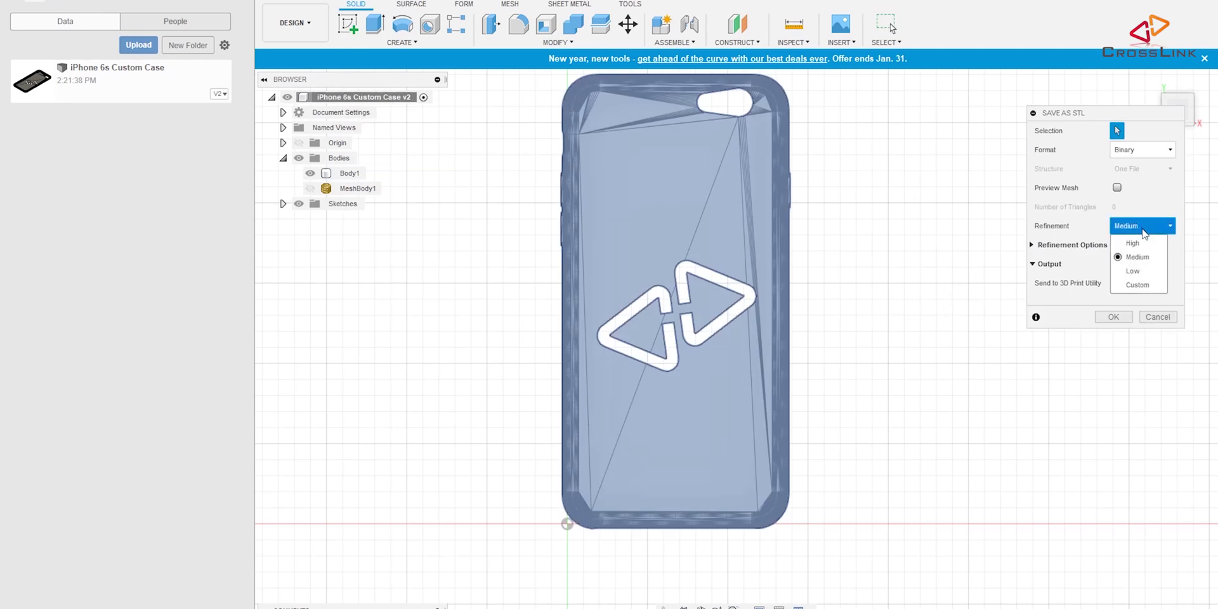
pyautogui.click(1133, 243)
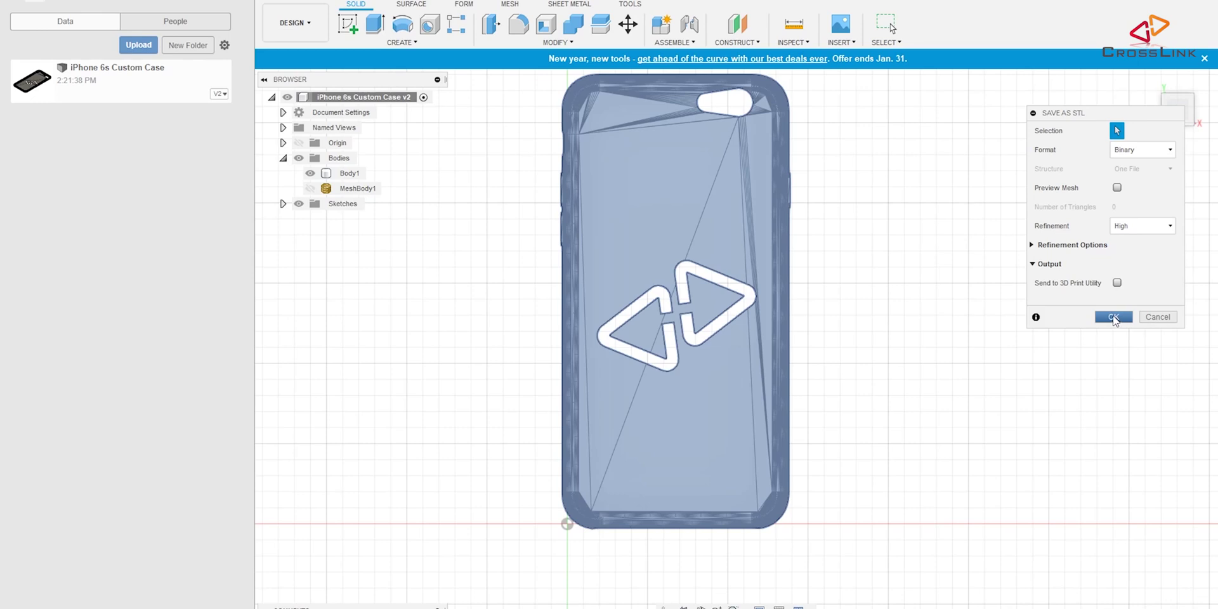
pyautogui.click(1113, 317)
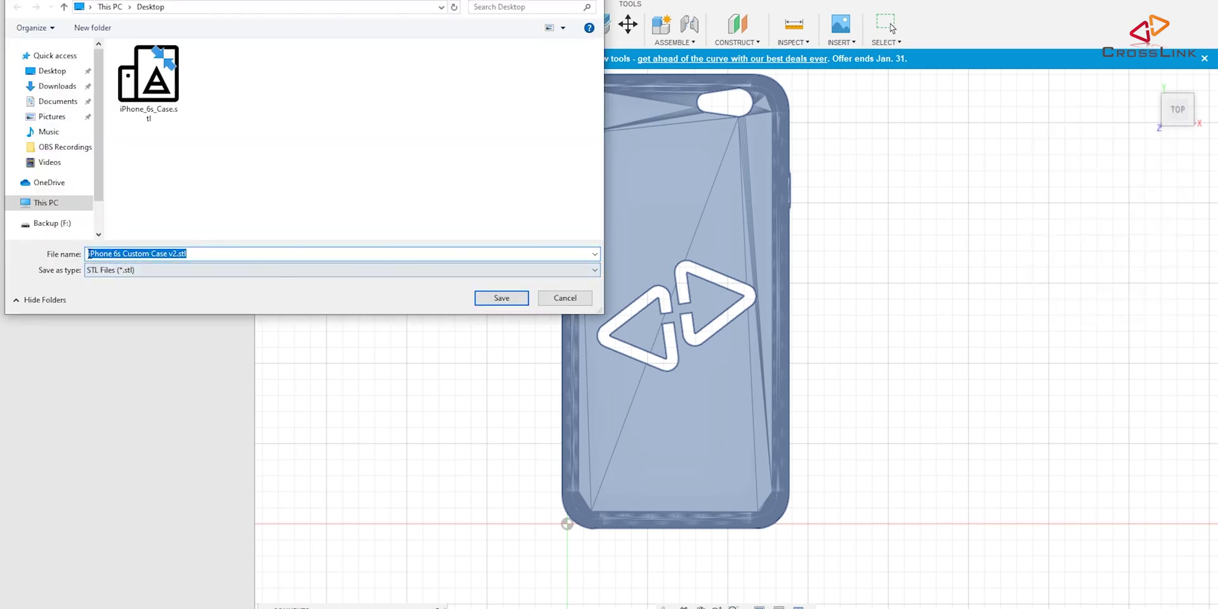